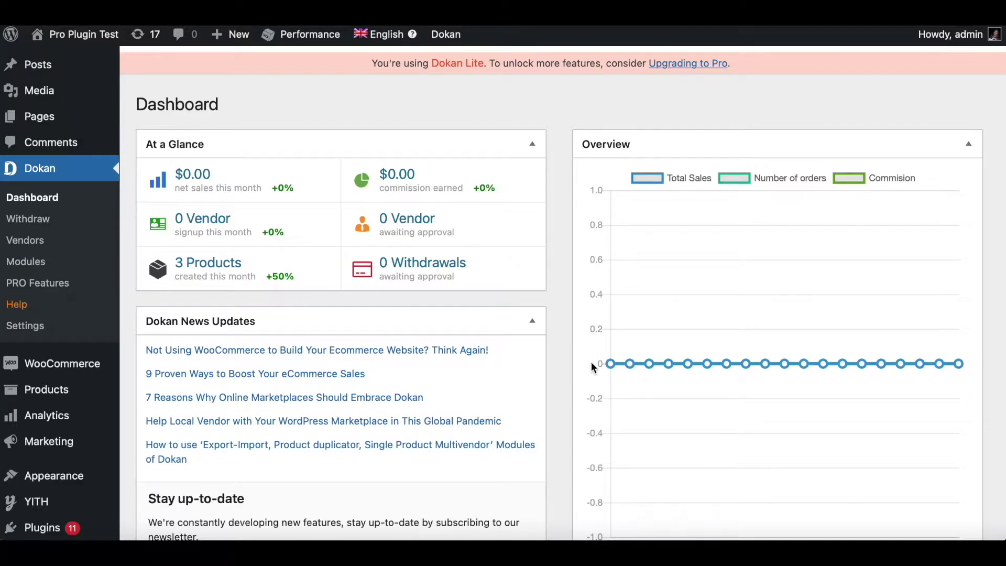
click(35, 327)
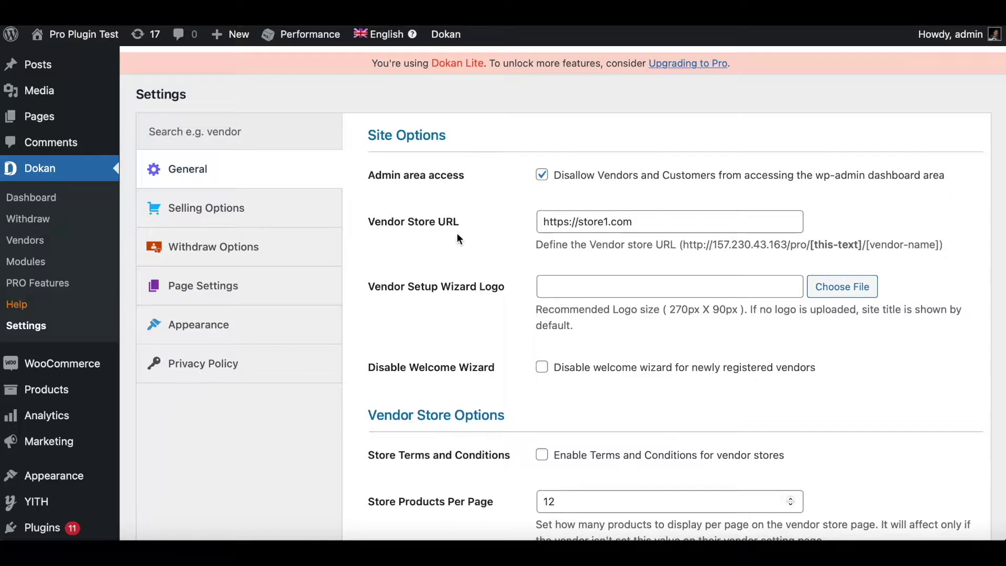
scroll(507, 301, down, 3)
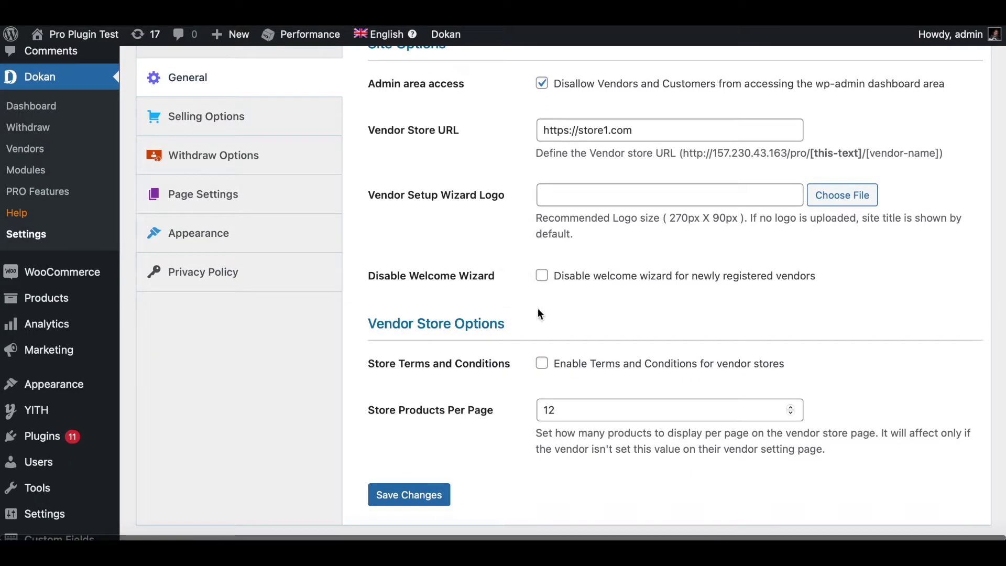
scroll(537, 311, down, 2)
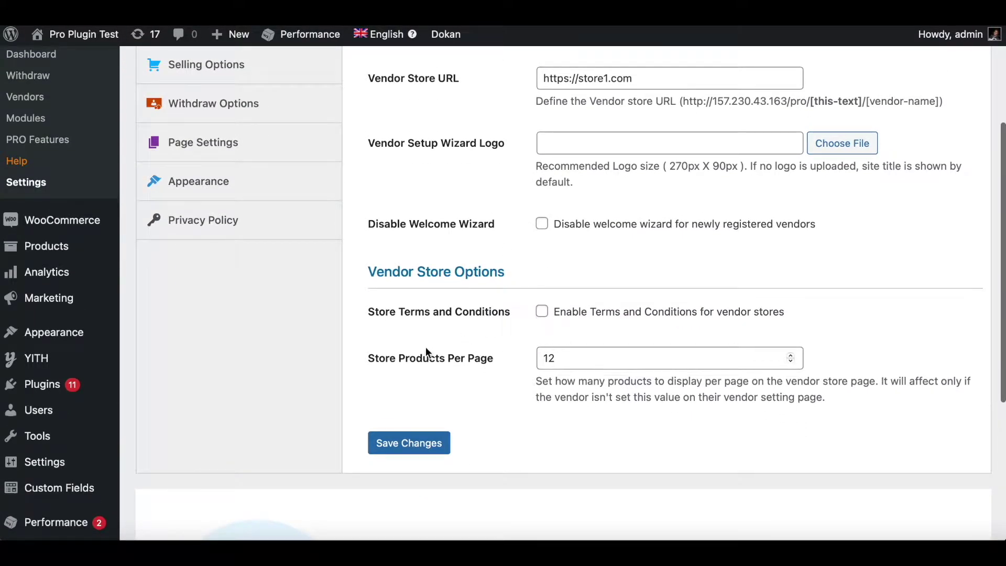
scroll(492, 370, up, 6)
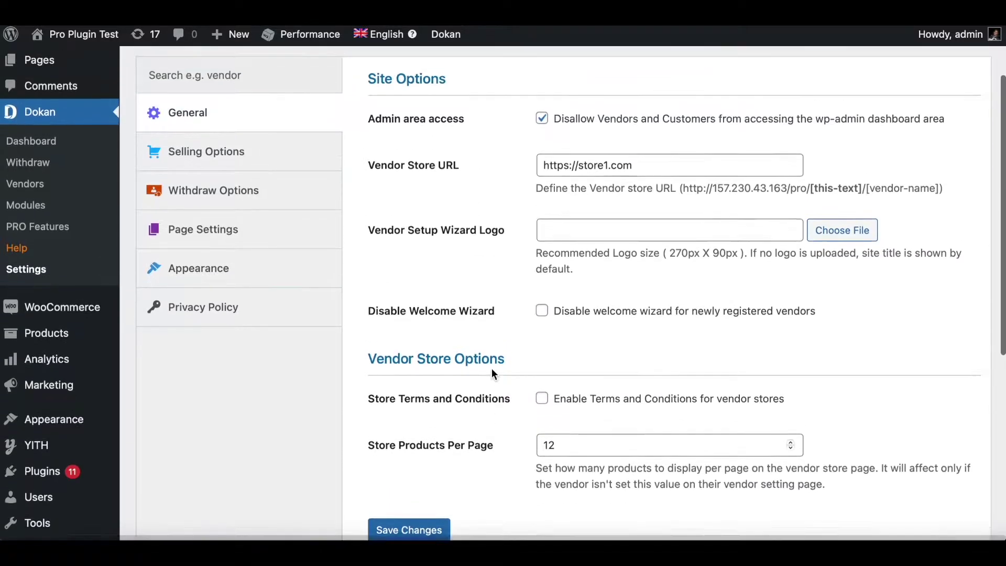
Start a new Dokan vendor, entering a first name and the store name store1
click(45, 280)
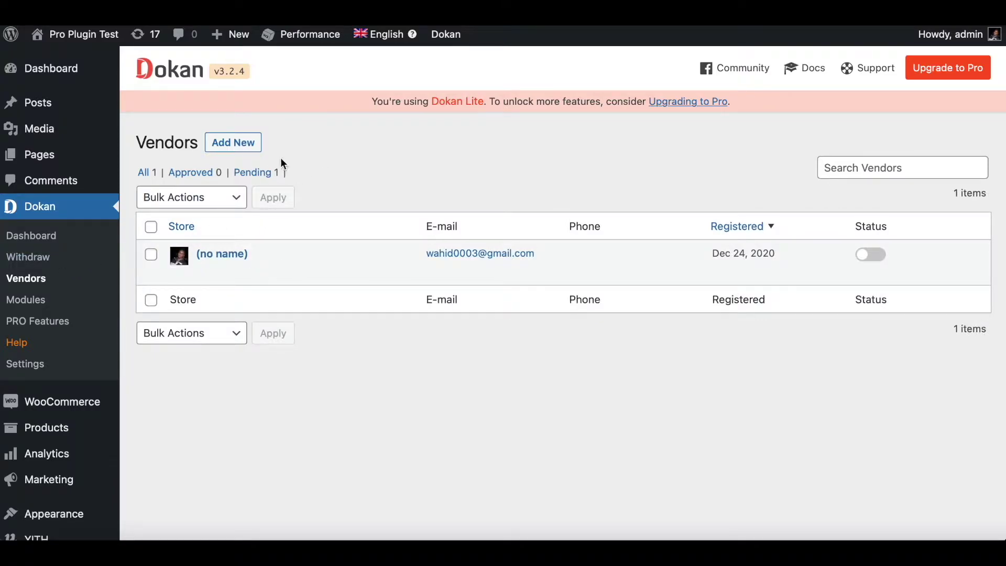
click(250, 149)
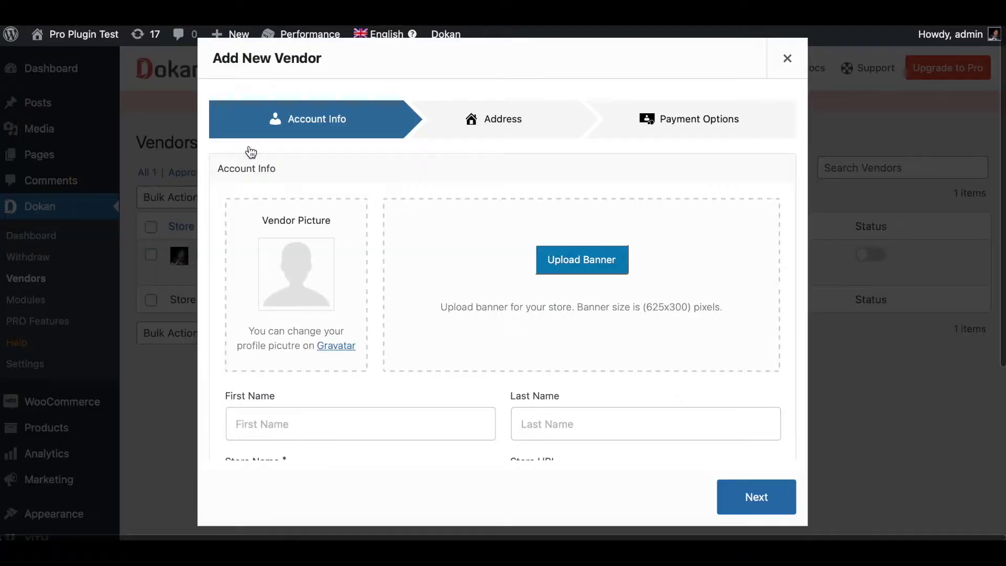
scroll(328, 312, down, 3)
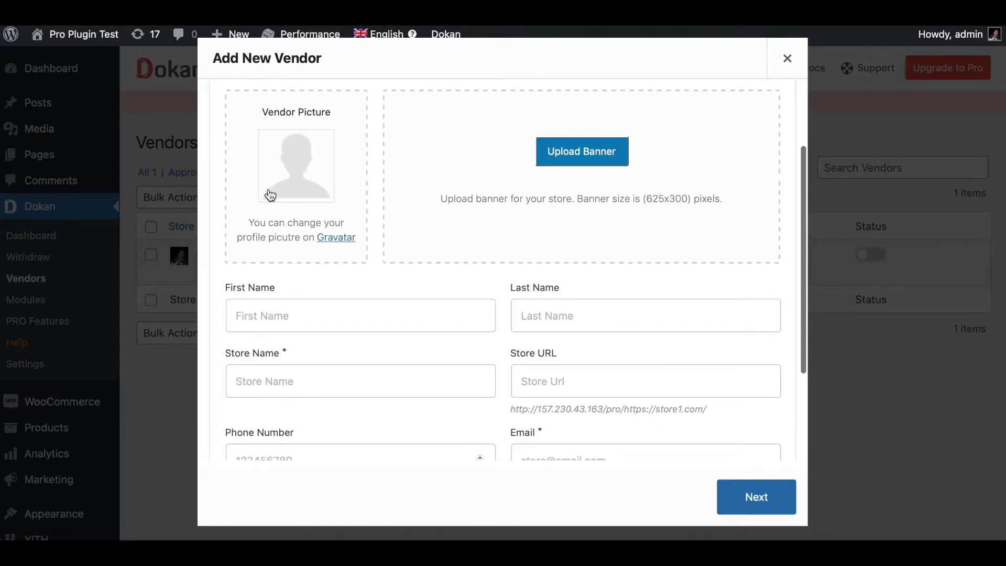
click(270, 321)
text(abc)
scroll(270, 382, down, 1)
click(253, 314)
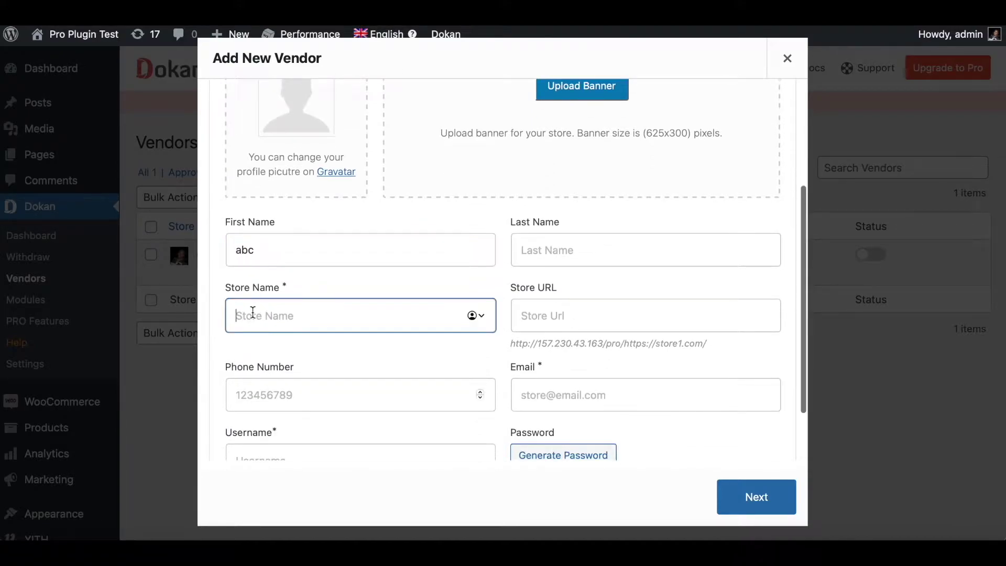
text(store1)
Fill in the vendor's email and username, then create the store1 vendor
scroll(609, 351, down, 1)
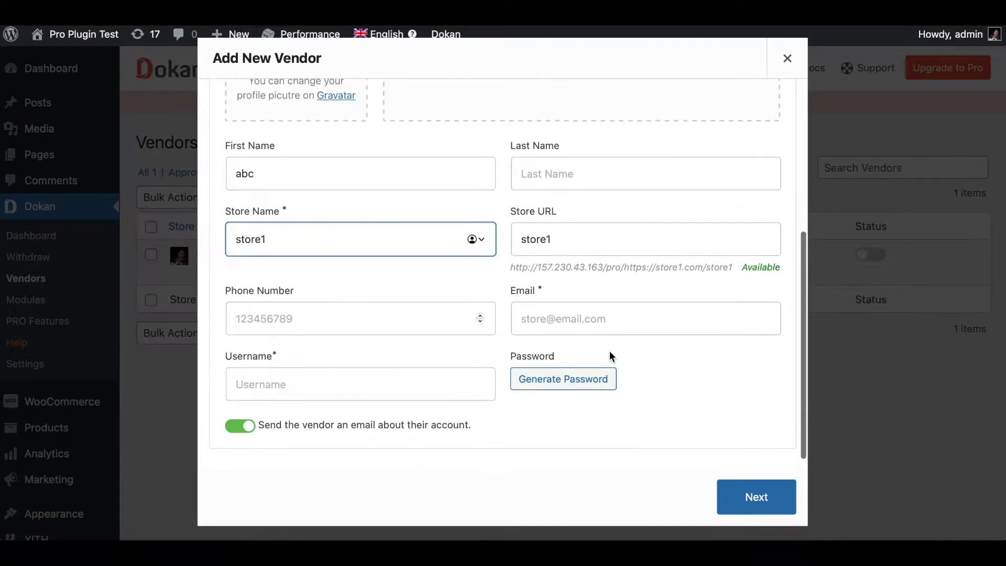
click(545, 329)
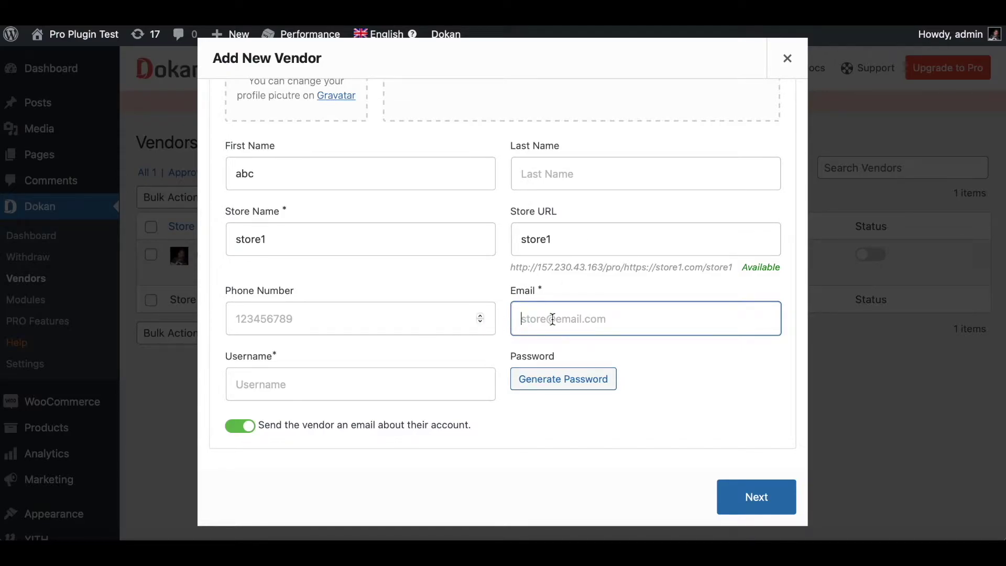
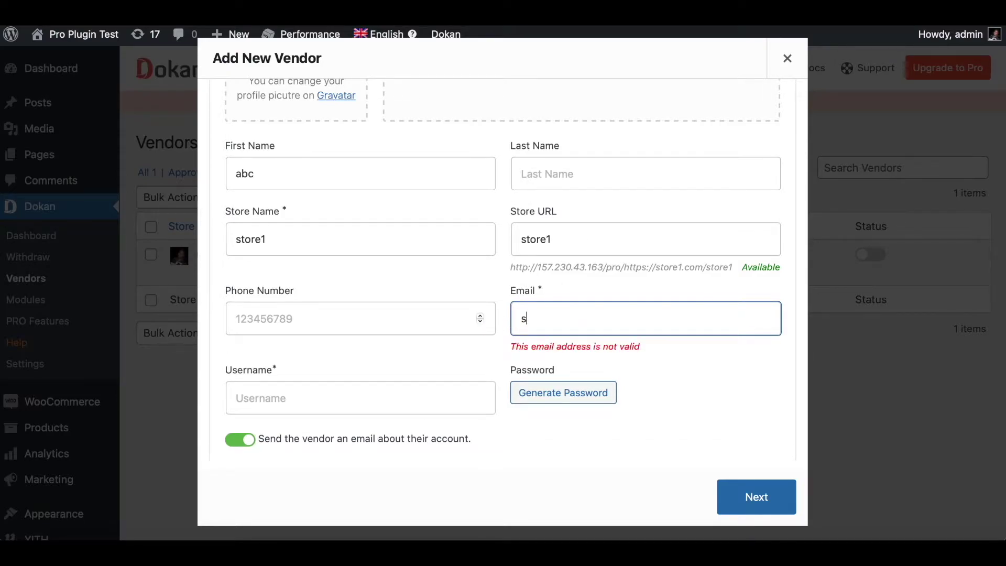
click(345, 402)
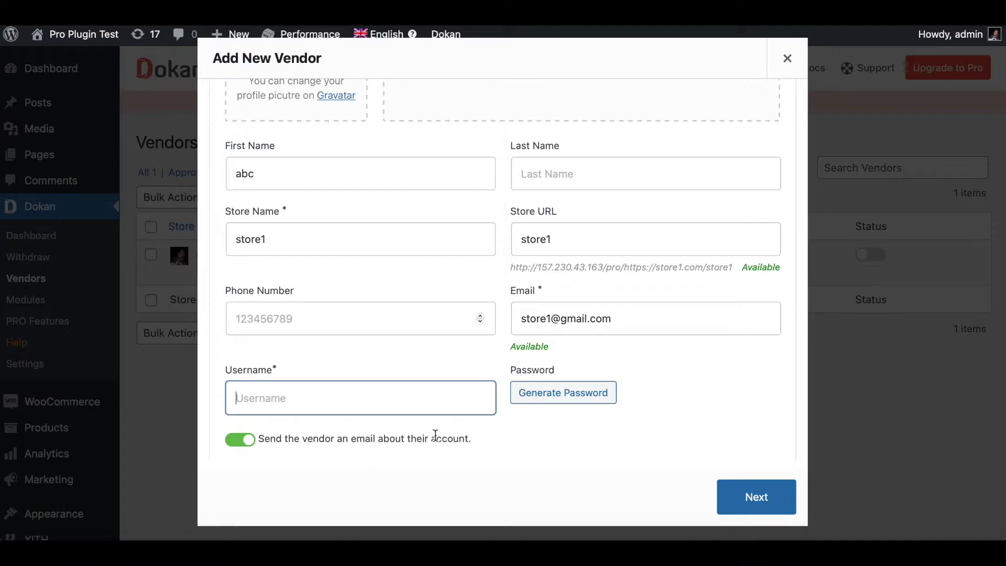
text(sto)
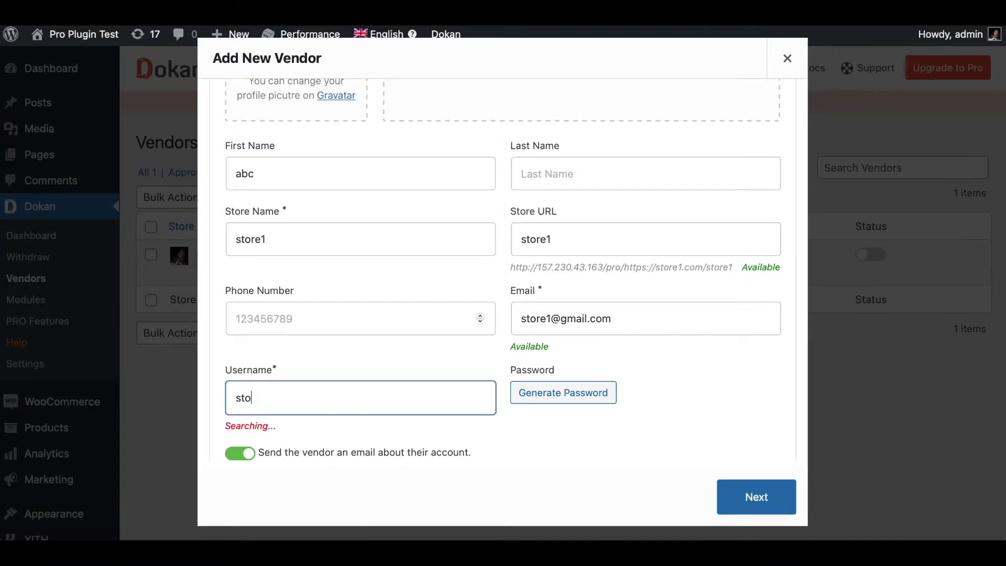
text(re1user)
click(738, 498)
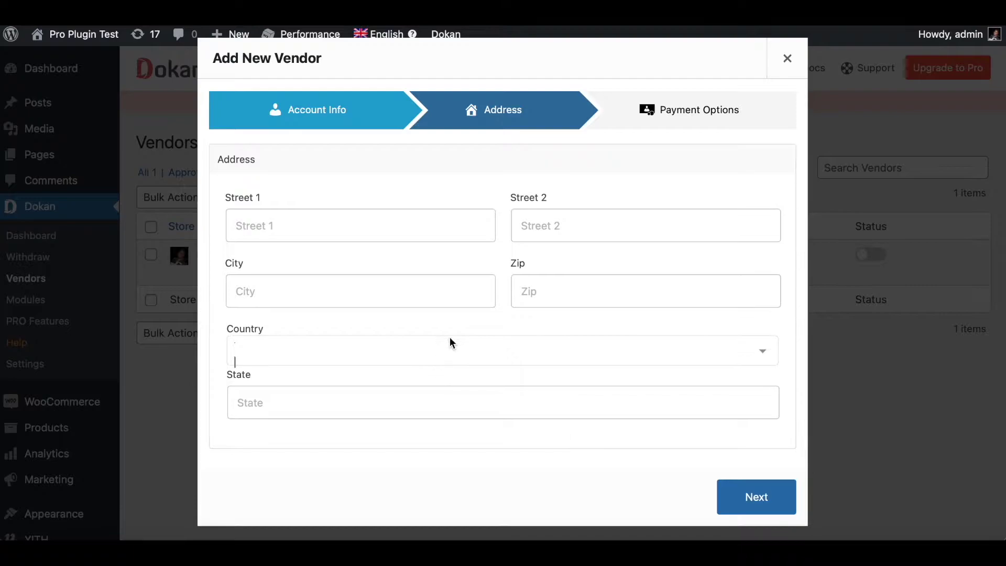
click(752, 496)
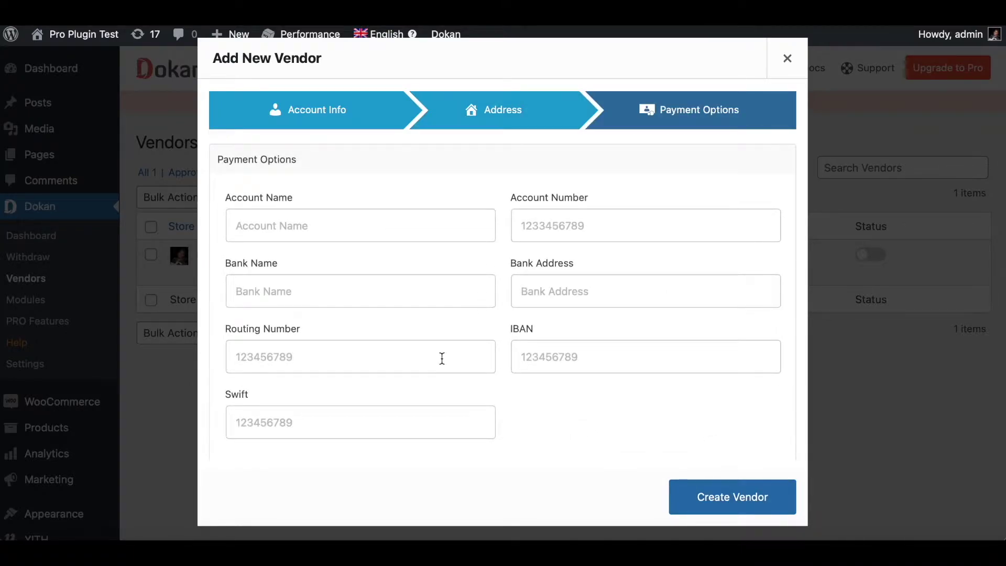
click(751, 503)
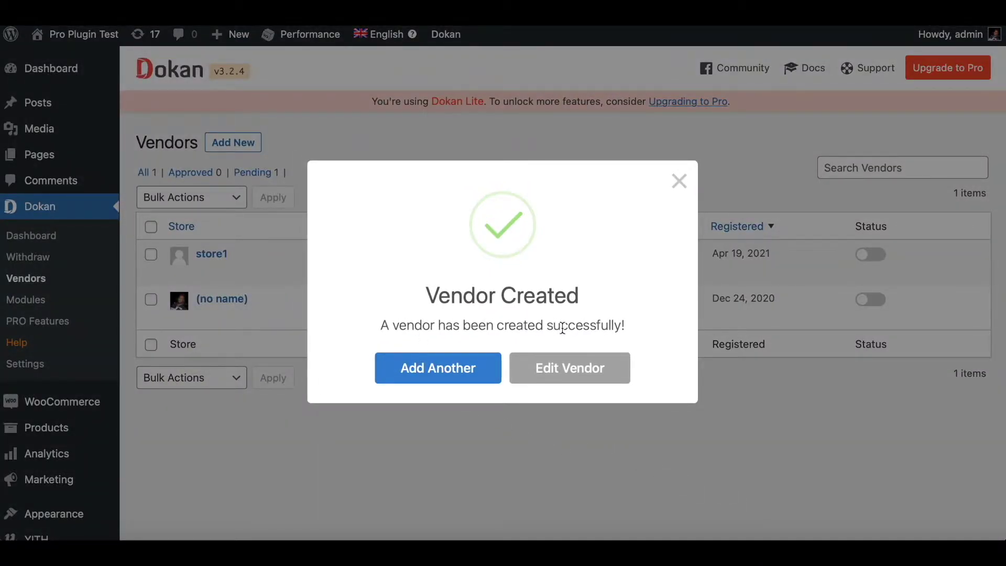
Add another vendor with a first name and the store name store2
click(446, 375)
click(337, 307)
text(ac)
key(BackSpace)
text(bcd)
click(276, 382)
text(store2)
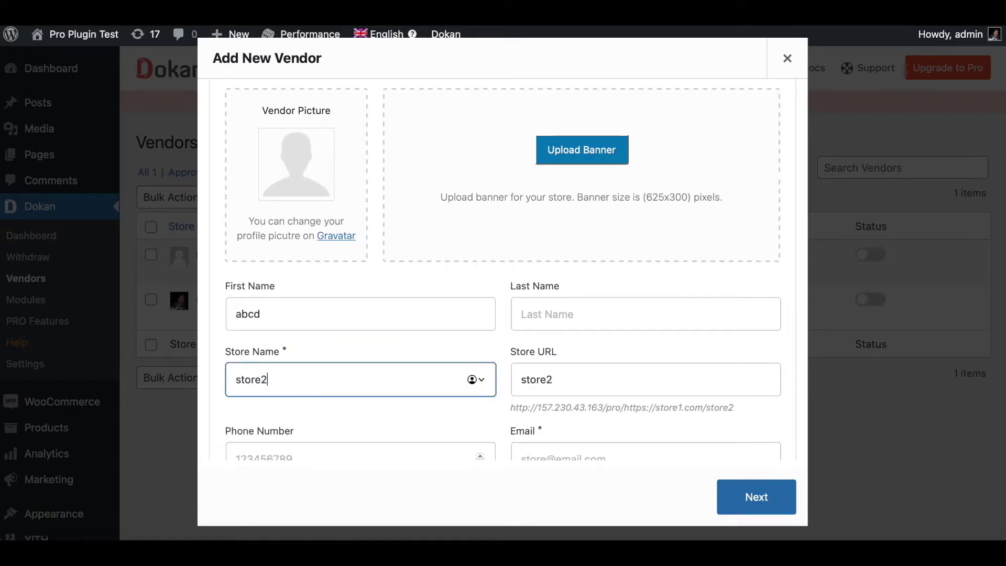
Enter the second vendor's email and username, create store2, and close the success message
scroll(601, 392, down, 2)
click(553, 361)
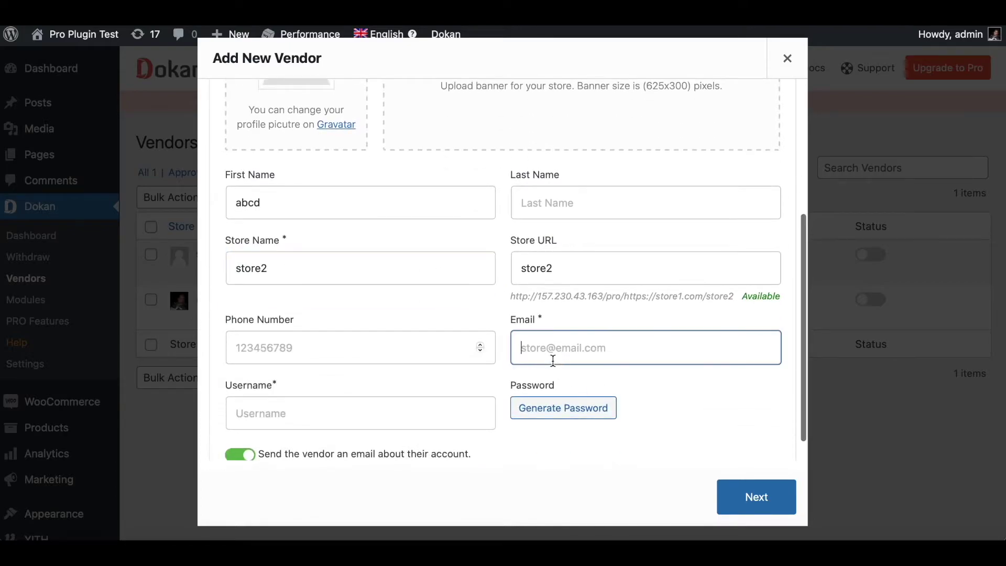
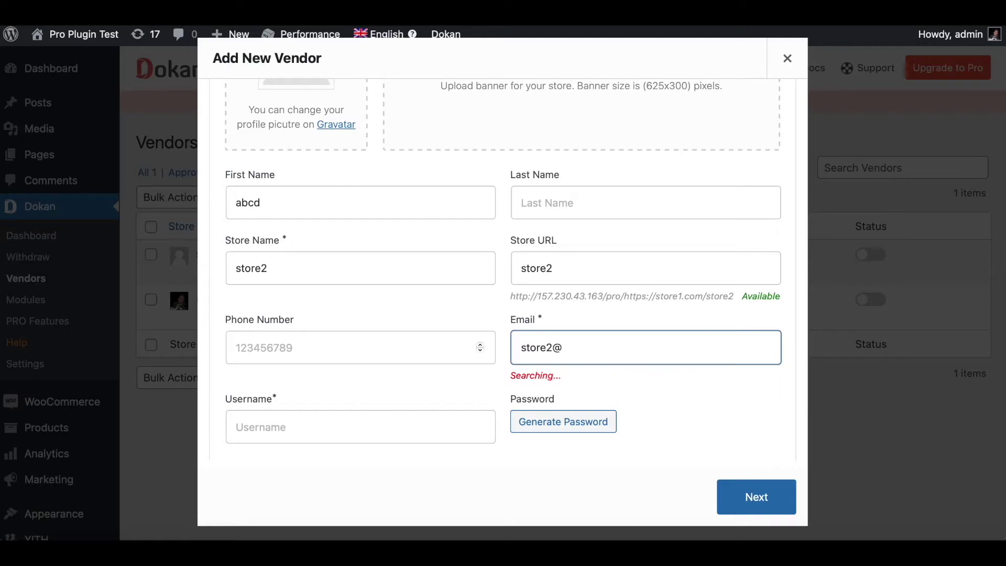
click(316, 438)
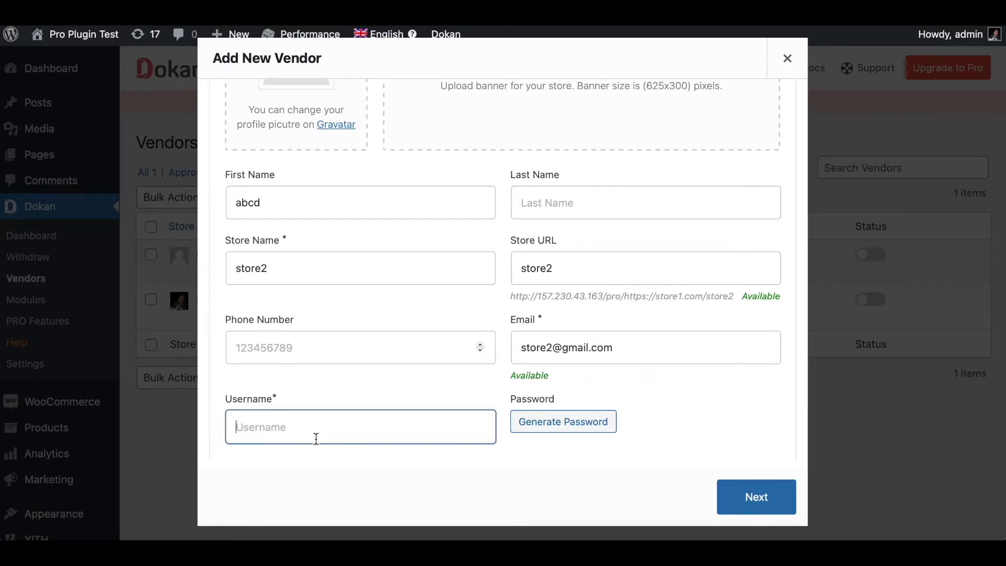
text(sto)
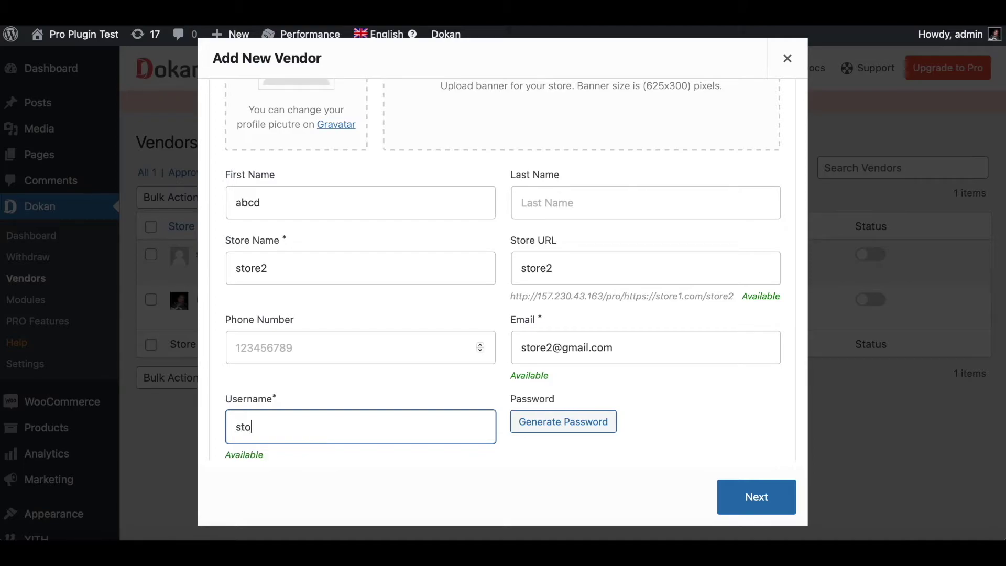
text(re2user)
scroll(552, 436, down, 2)
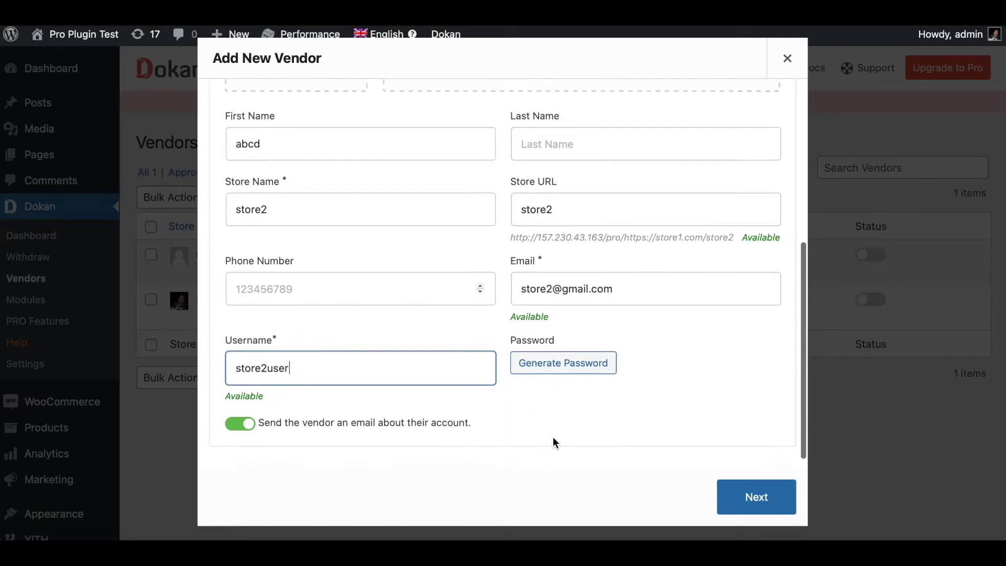
click(727, 494)
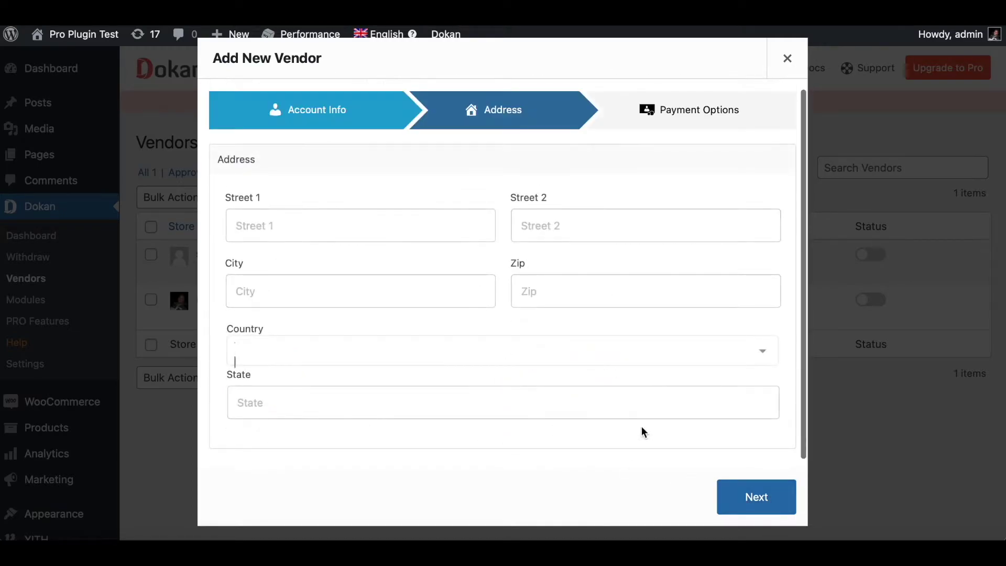
click(740, 505)
click(740, 506)
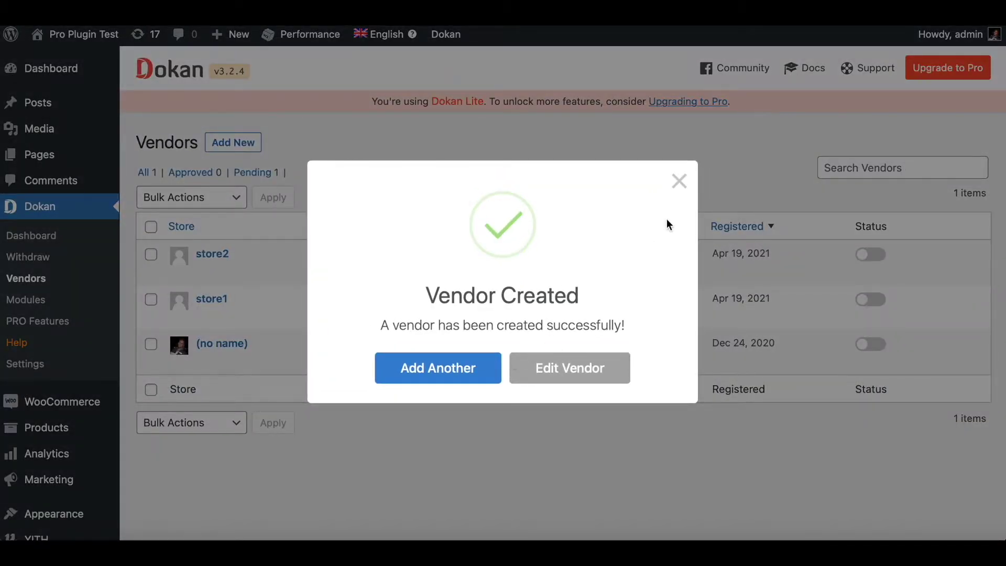
click(679, 181)
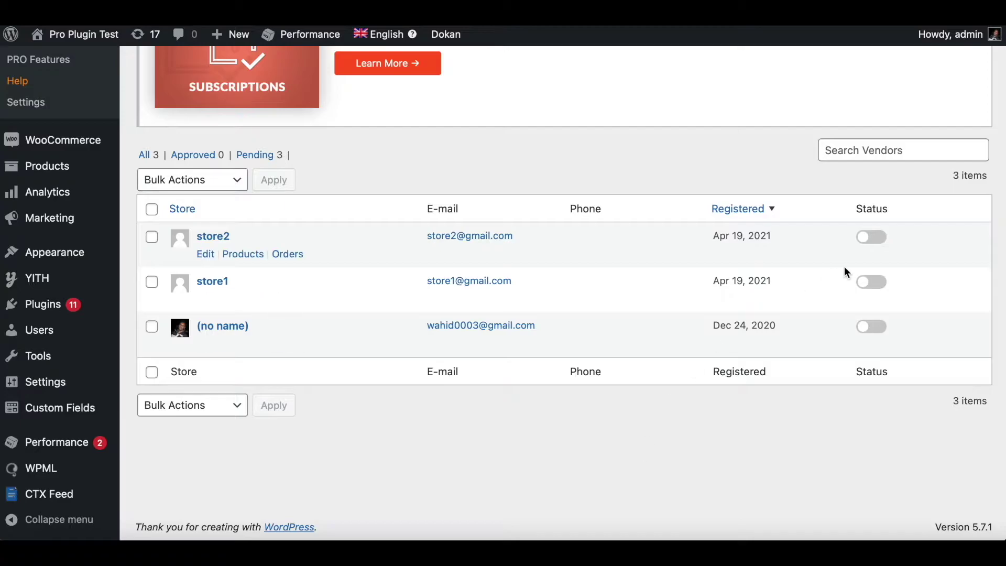
Switch on the Status toggles for store1 and store2 in the Dokan Vendors list
click(869, 282)
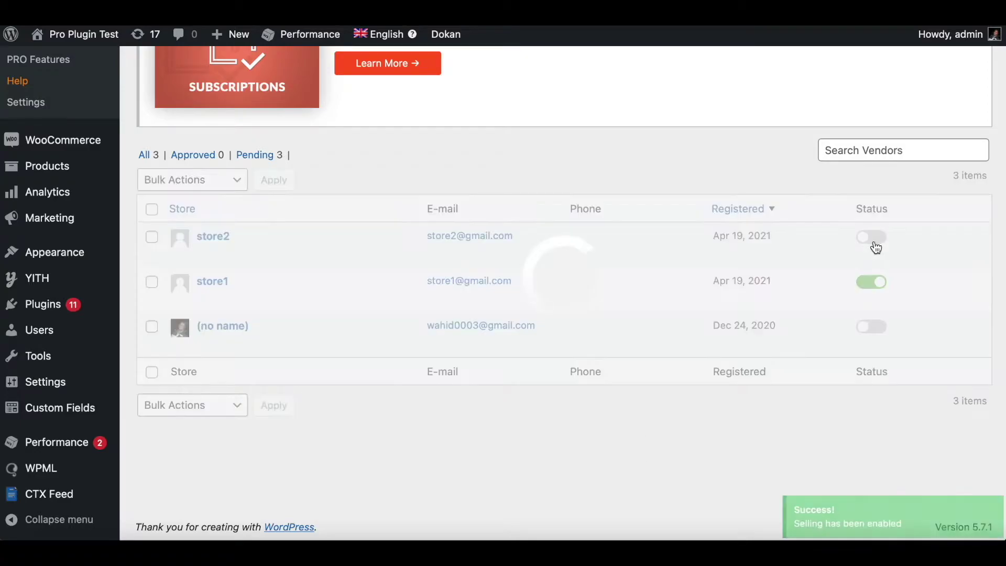
click(871, 237)
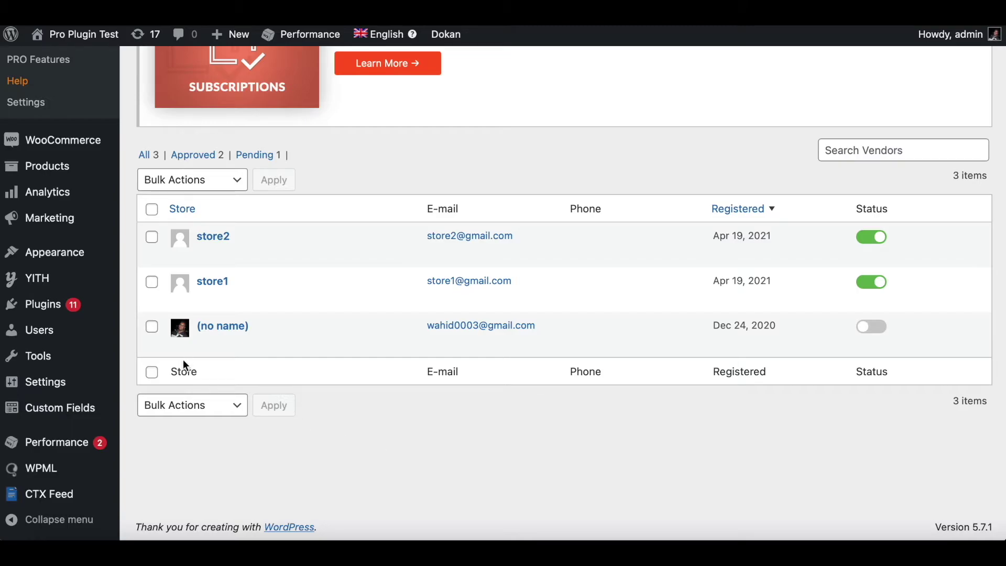
scroll(184, 361, up, 5)
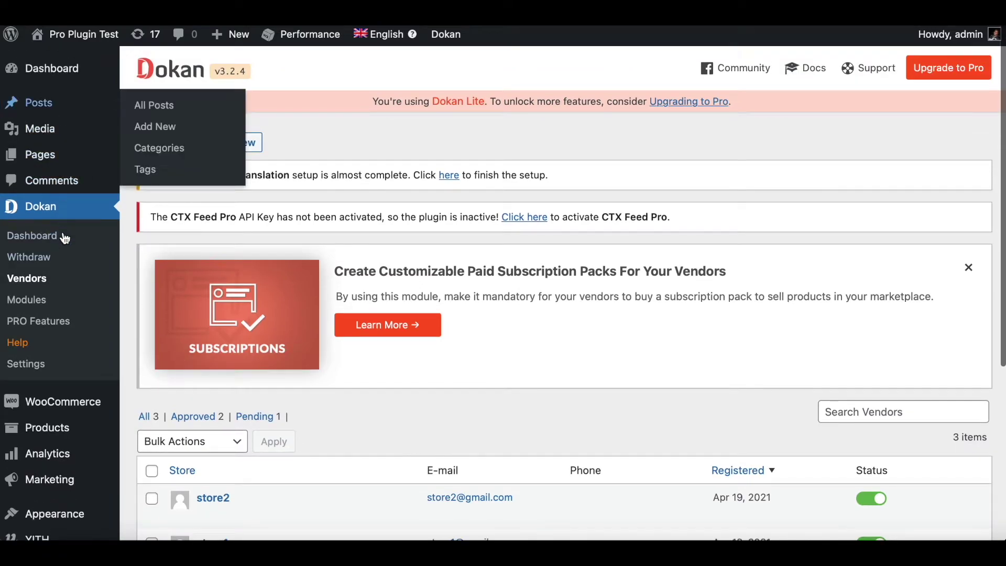
Assign Winter Basic Hoodie to vendor store1 via Quick Edit in All Products
mouse_move(38, 432)
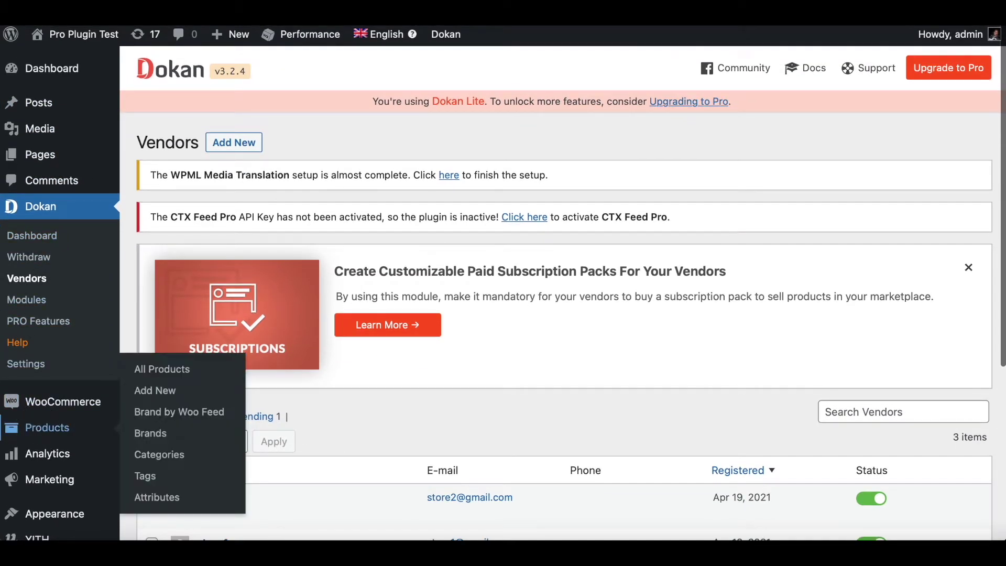
click(37, 428)
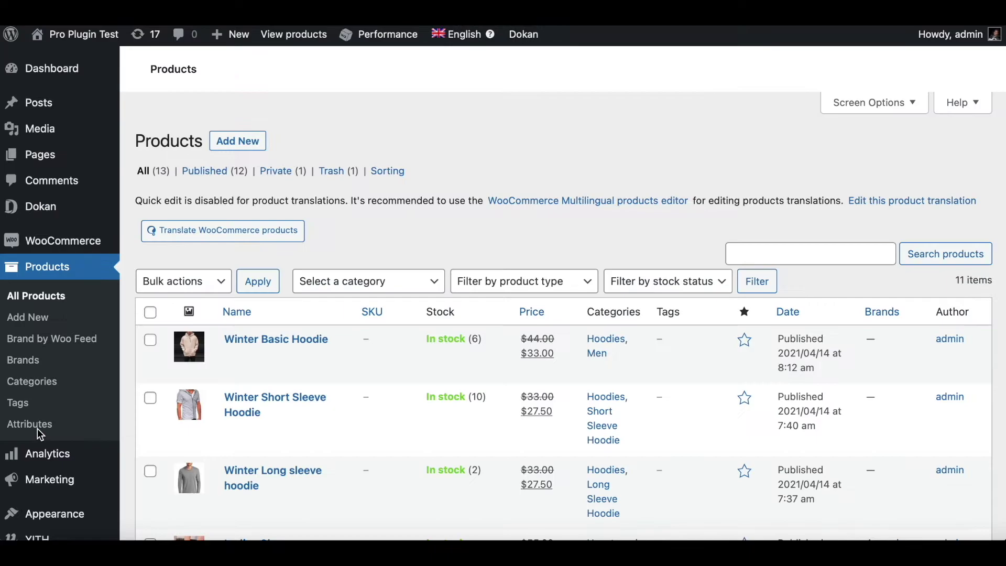
scroll(351, 309, down, 4)
scroll(351, 309, down, 2)
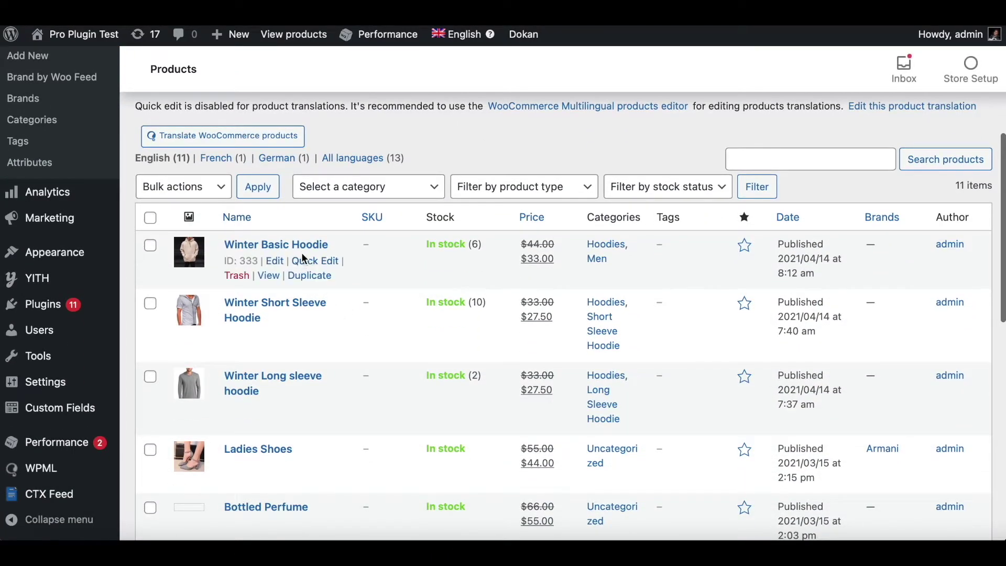
click(310, 265)
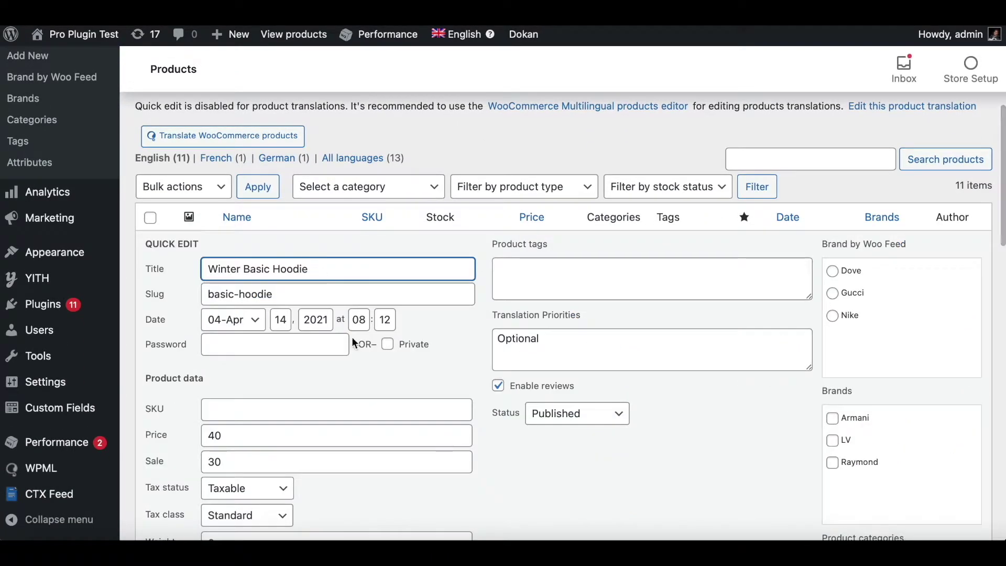
scroll(355, 349, down, 8)
click(246, 334)
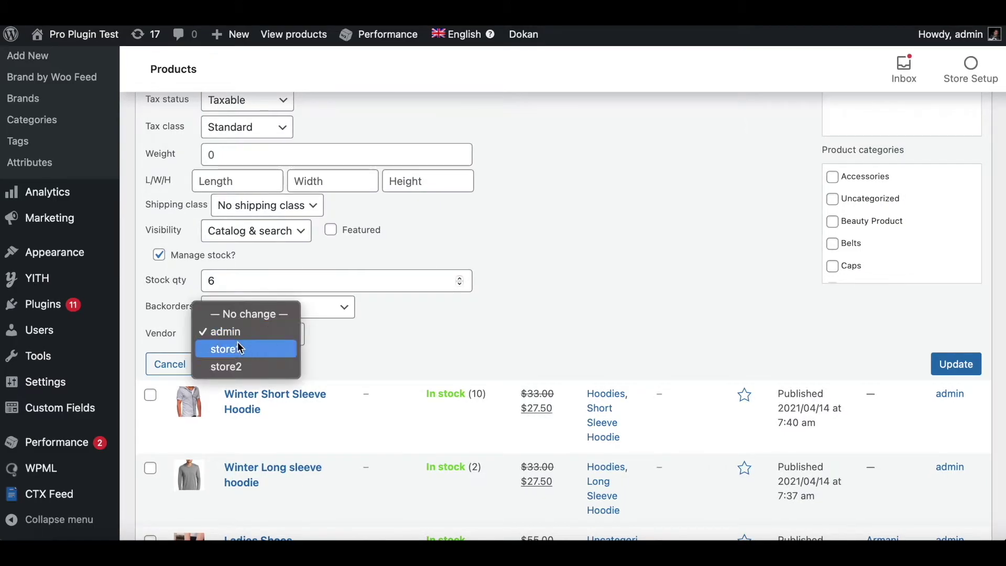
click(235, 346)
click(954, 364)
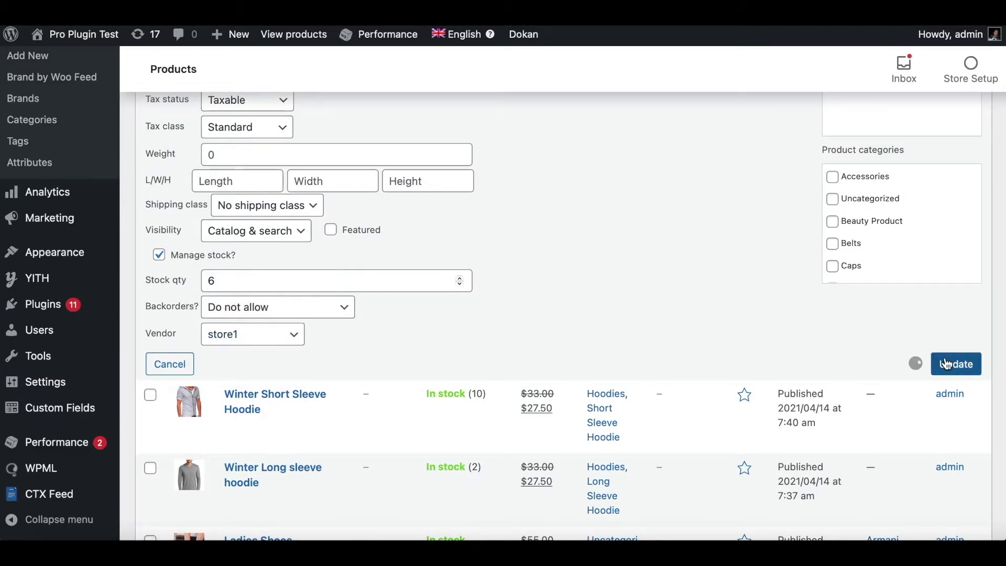
Assign Winter Short Sleeve Hoodie to vendor store1
scroll(498, 362, down, 2)
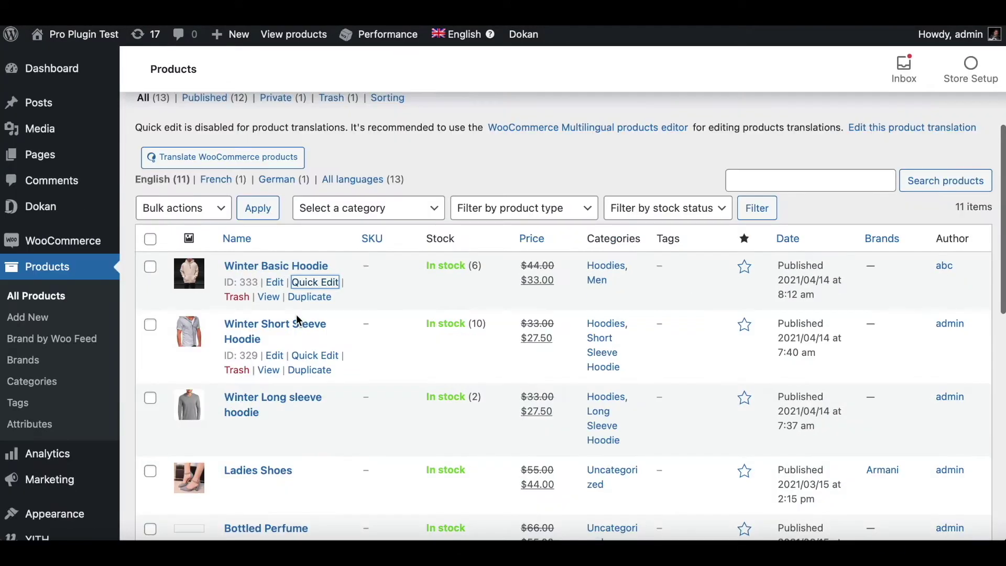
scroll(383, 330, down, 1)
click(307, 317)
scroll(379, 389, down, 8)
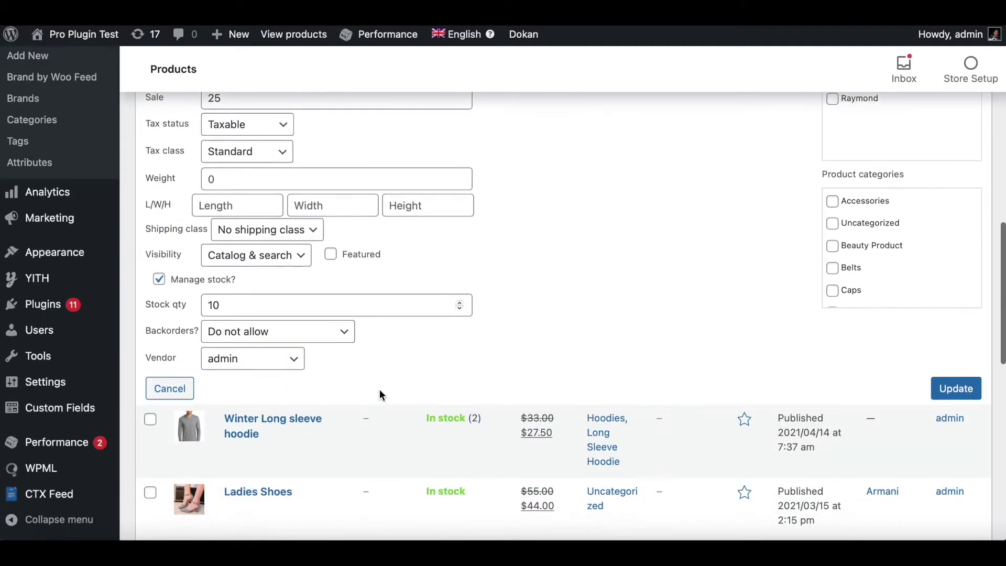
click(232, 359)
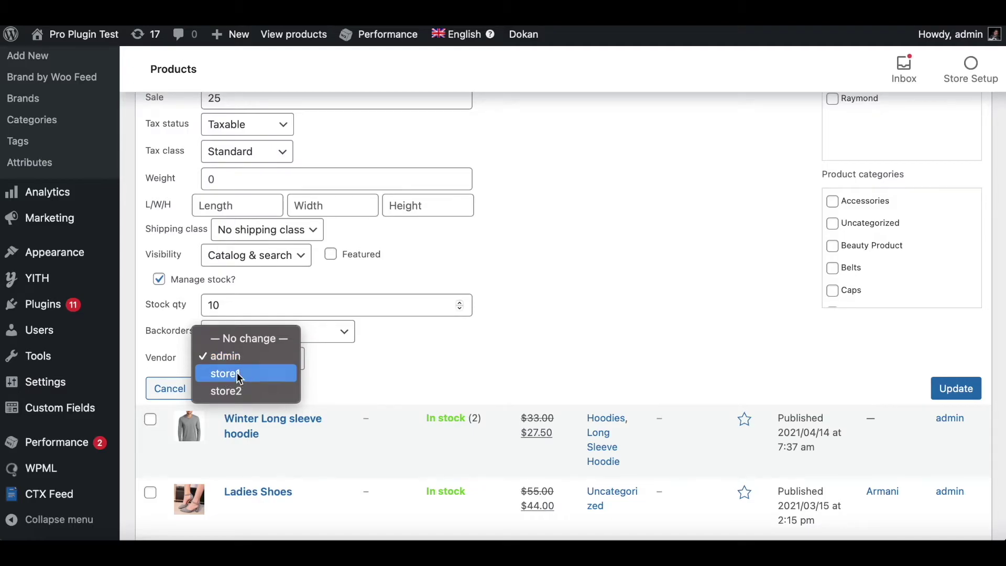
click(240, 375)
click(968, 390)
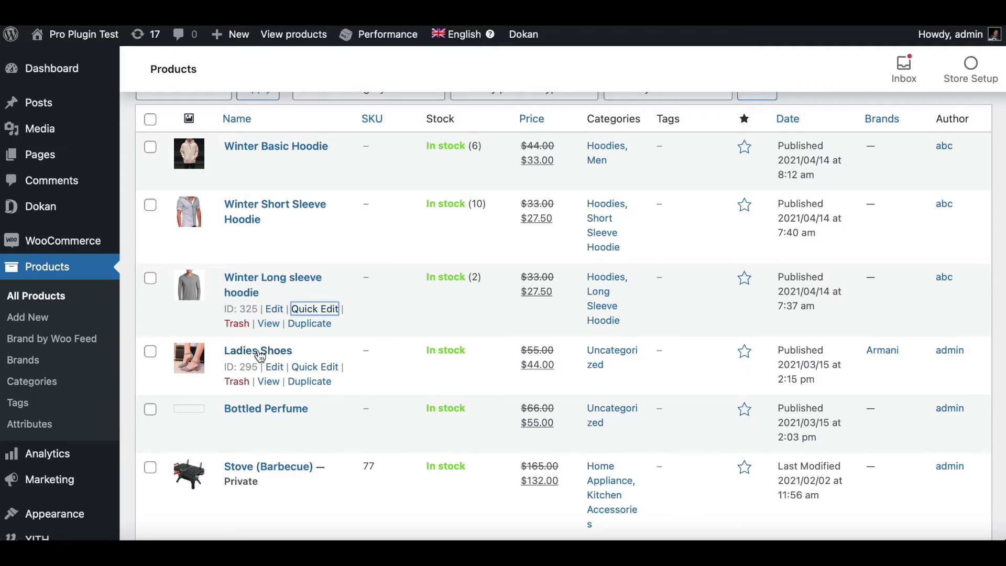
Assign Ladies Shoes to vendor store2
click(303, 369)
scroll(302, 365, down, 9)
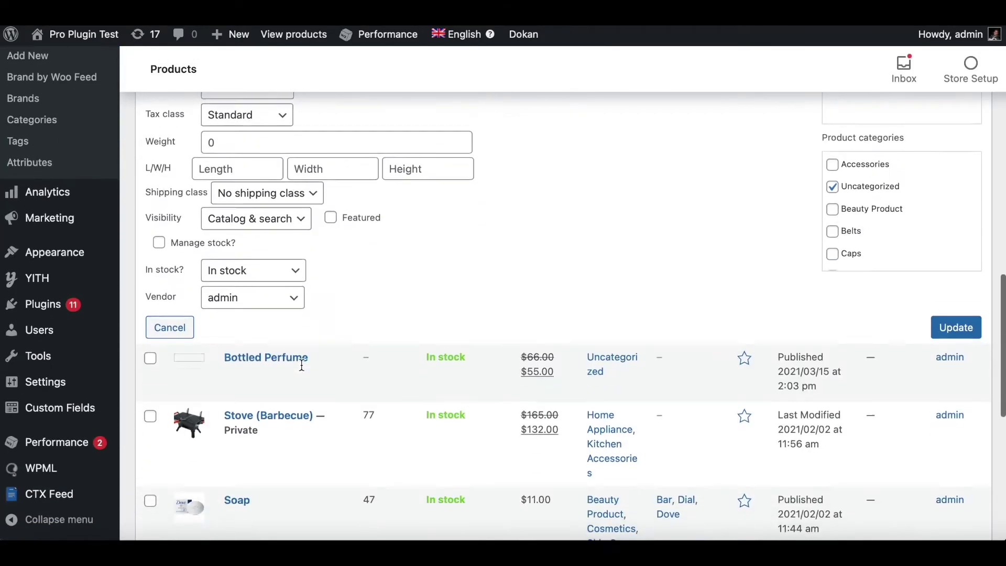
click(269, 287)
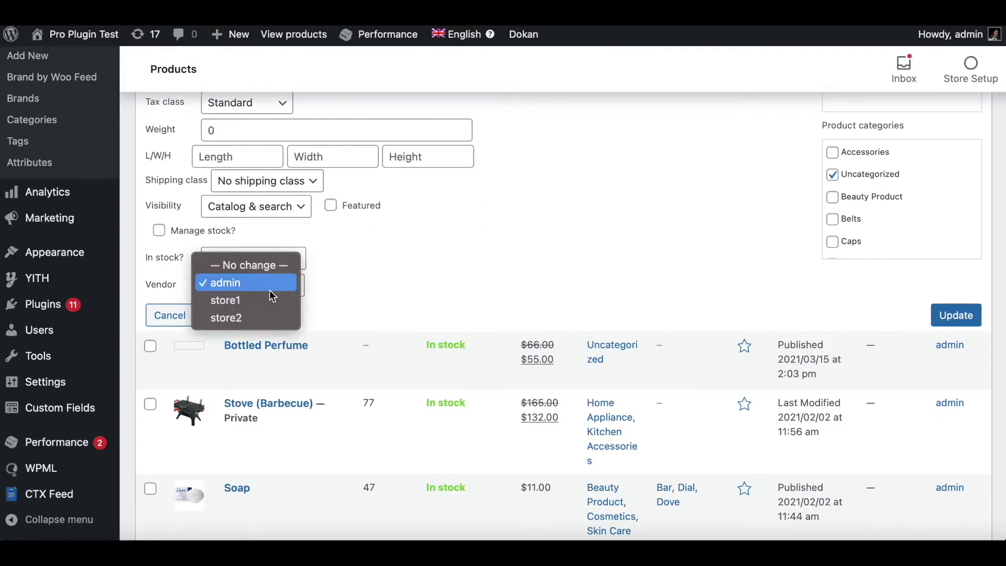
click(226, 316)
click(956, 313)
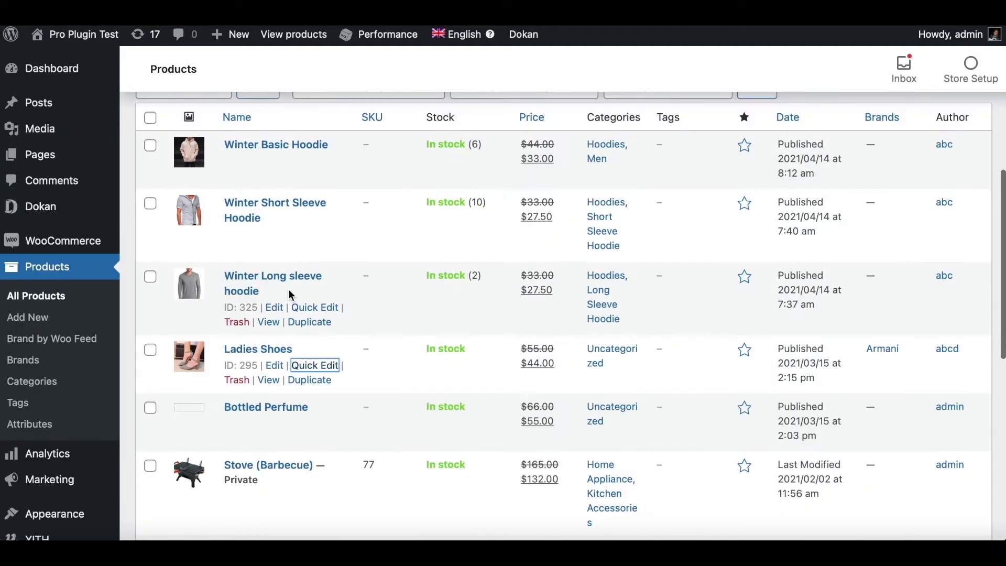
Check a hoodie's vendor in Quick Edit and close it without changes
click(316, 234)
scroll(423, 293, down, 5)
scroll(423, 318, up, 4)
scroll(420, 312, down, 5)
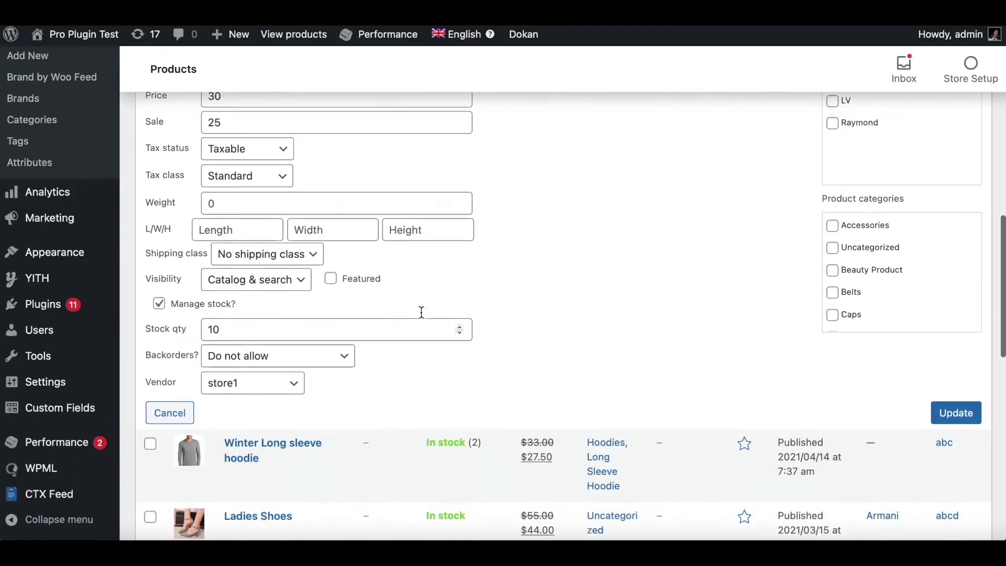
click(176, 417)
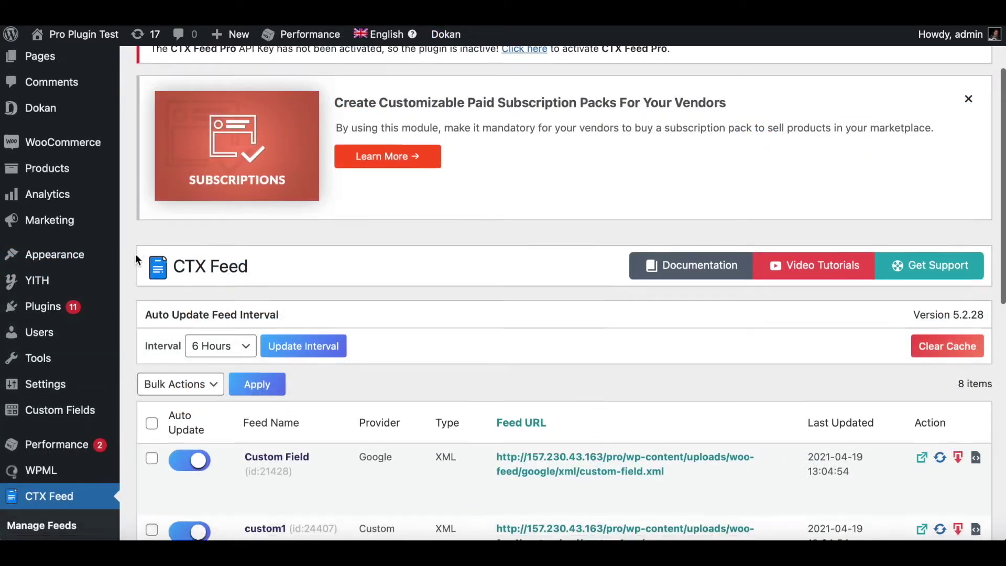
Start a new CTX Feed with the country set to United States
scroll(135, 254, down, 5)
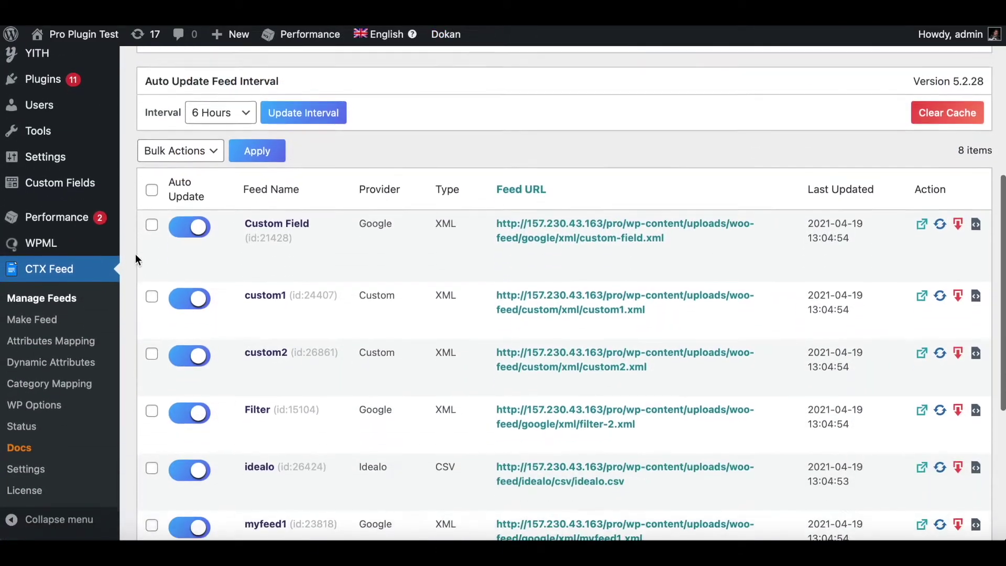
click(32, 321)
scroll(564, 359, down, 5)
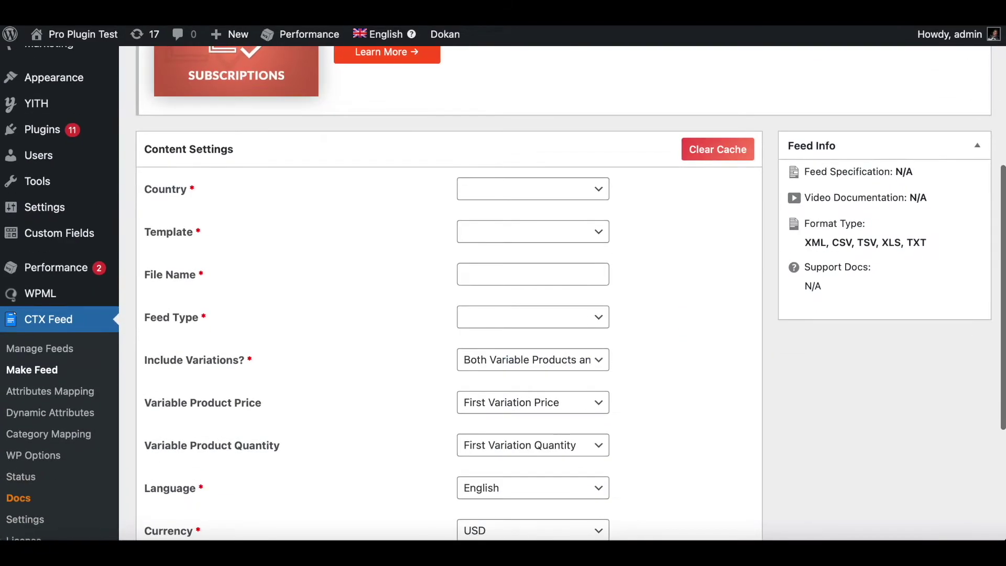
click(514, 187)
text(us)
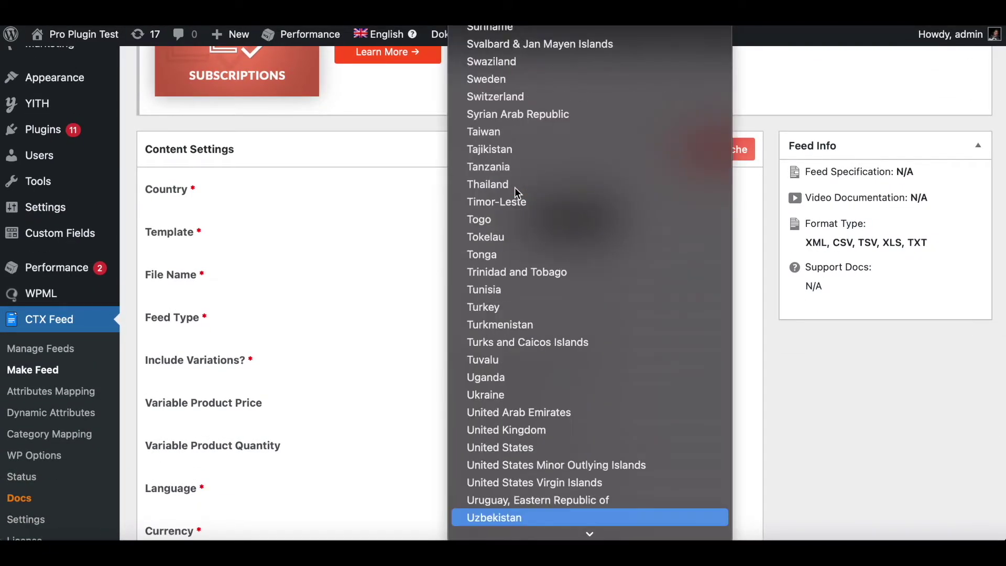
scroll(573, 329, down, 3)
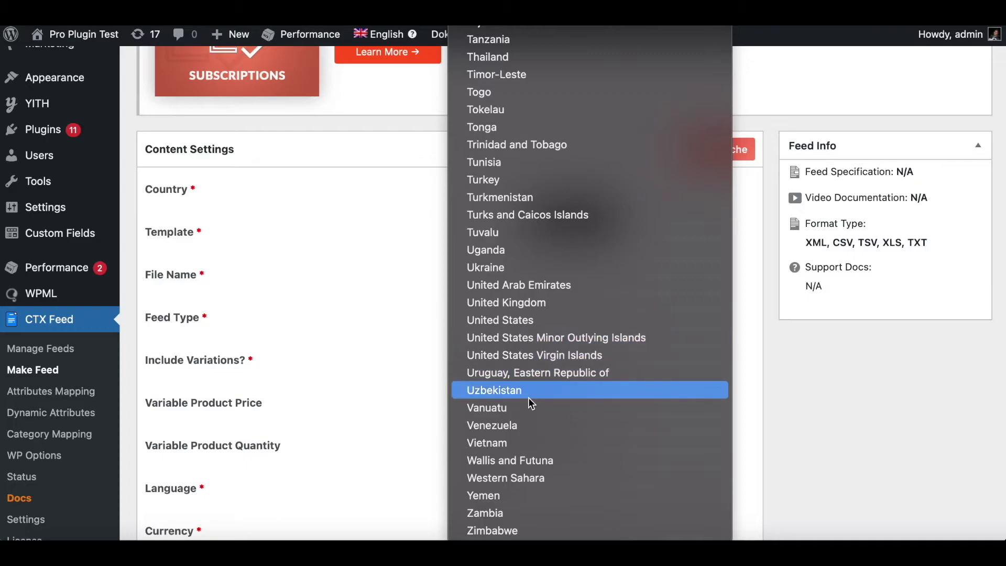
click(525, 322)
Choose the Google Shopping template and name the feed file vendor1
click(485, 231)
click(511, 336)
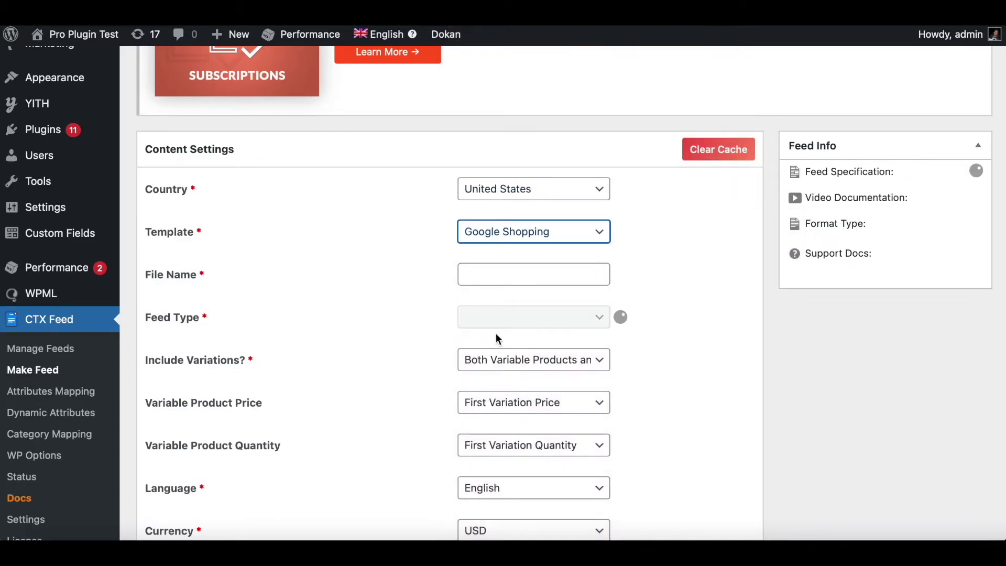
click(477, 281)
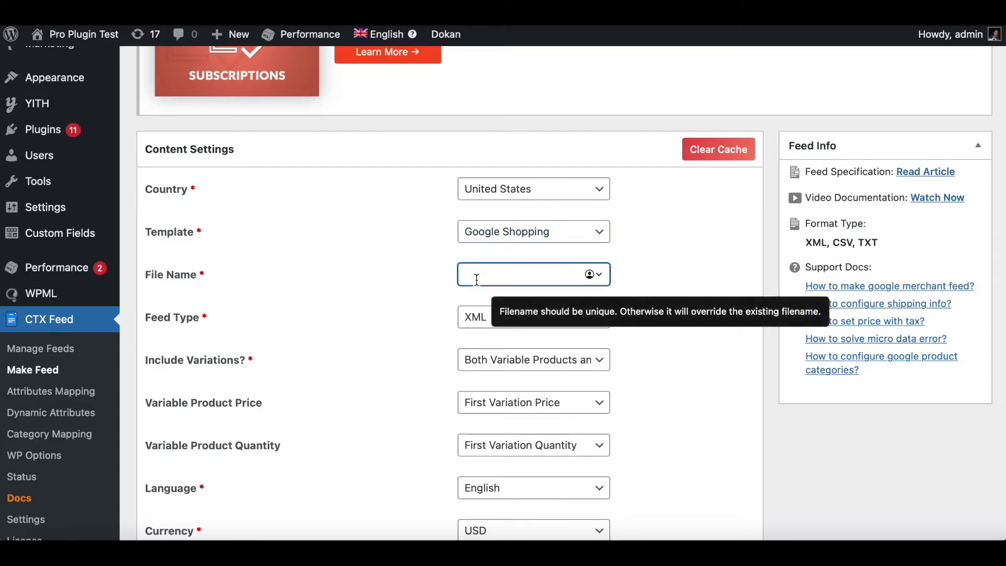
text(ve)
click(392, 326)
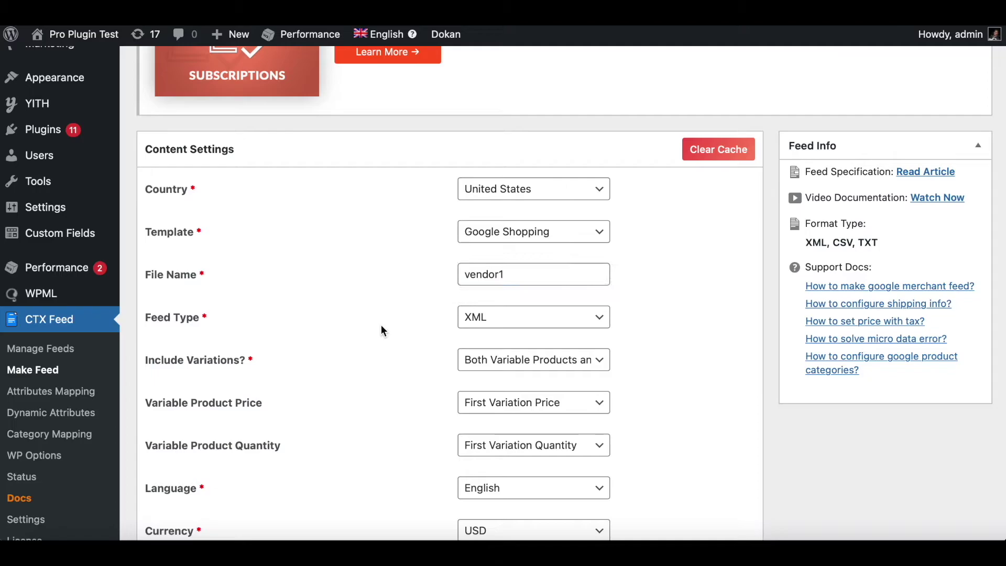
scroll(759, 384, down, 5)
scroll(760, 383, down, 5)
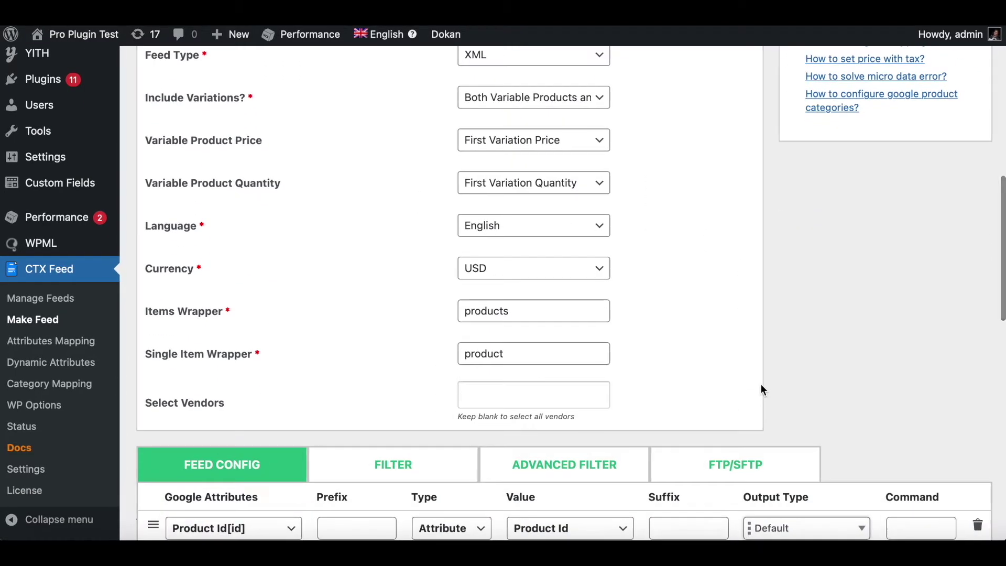
Limit the feed to vendor store1 in Select Vendors
click(530, 402)
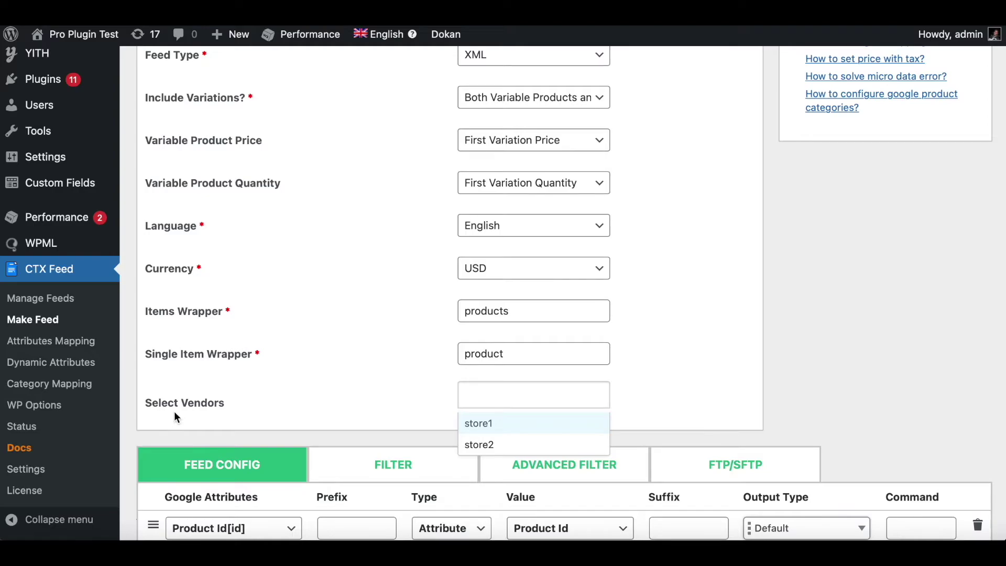
click(474, 423)
click(783, 328)
scroll(782, 329, down, 5)
scroll(782, 329, down, 10)
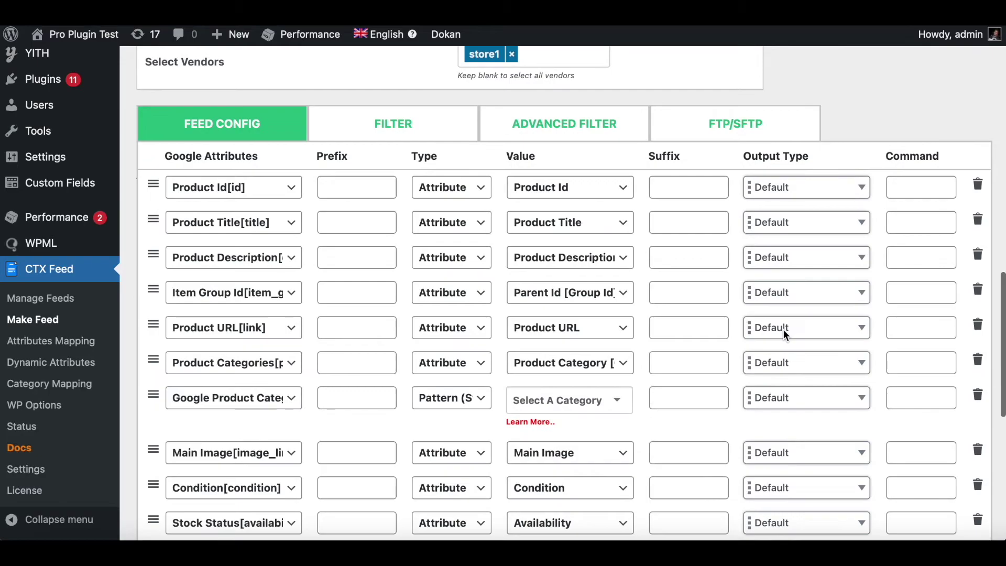
Map the Google Product Category to Apparel & Accessories > Shoes
click(570, 336)
text(app)
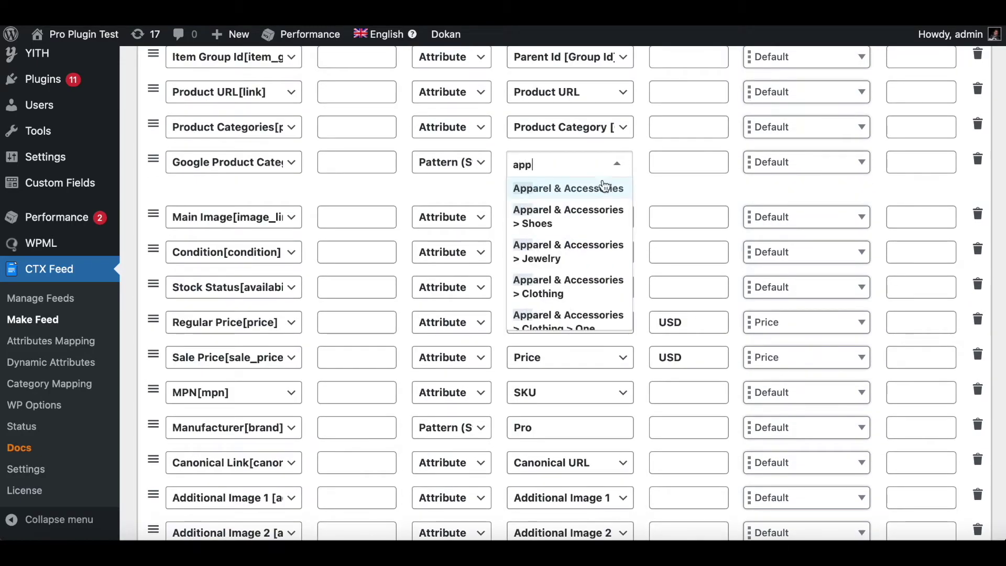
click(606, 210)
scroll(668, 210, down, 8)
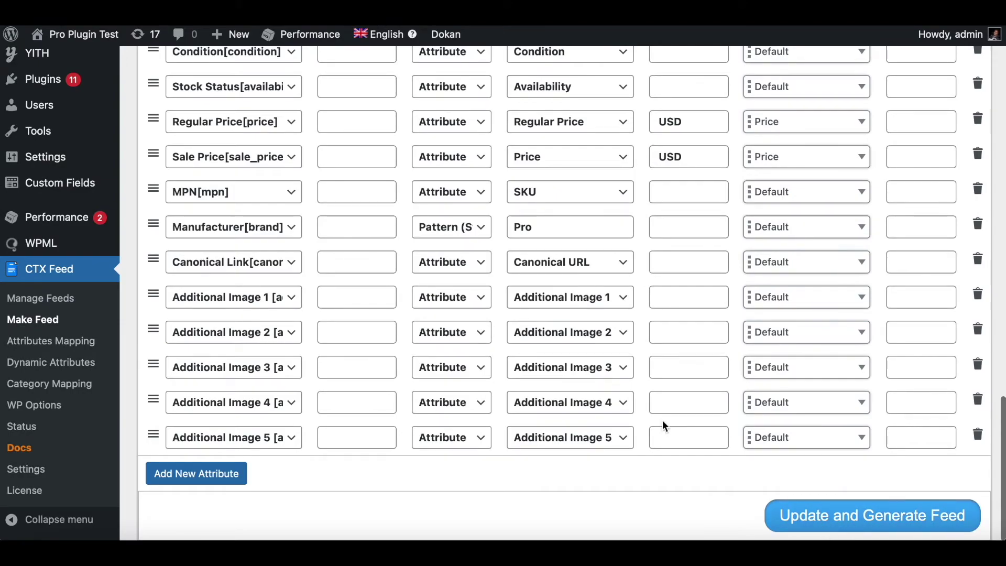
Save the vendor1 feed with Update and Generate Feed
click(850, 520)
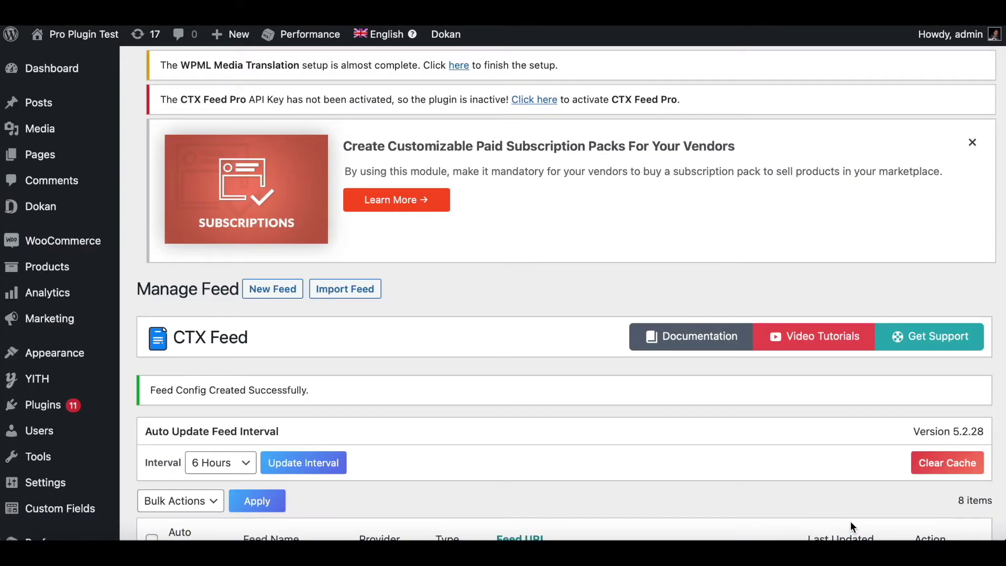
scroll(595, 408, down, 3)
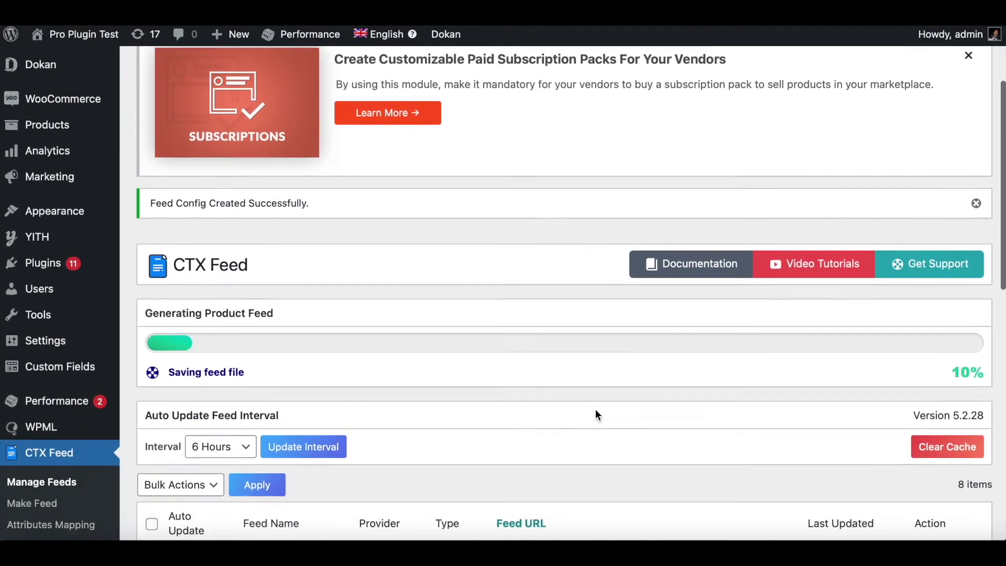
scroll(595, 408, down, 8)
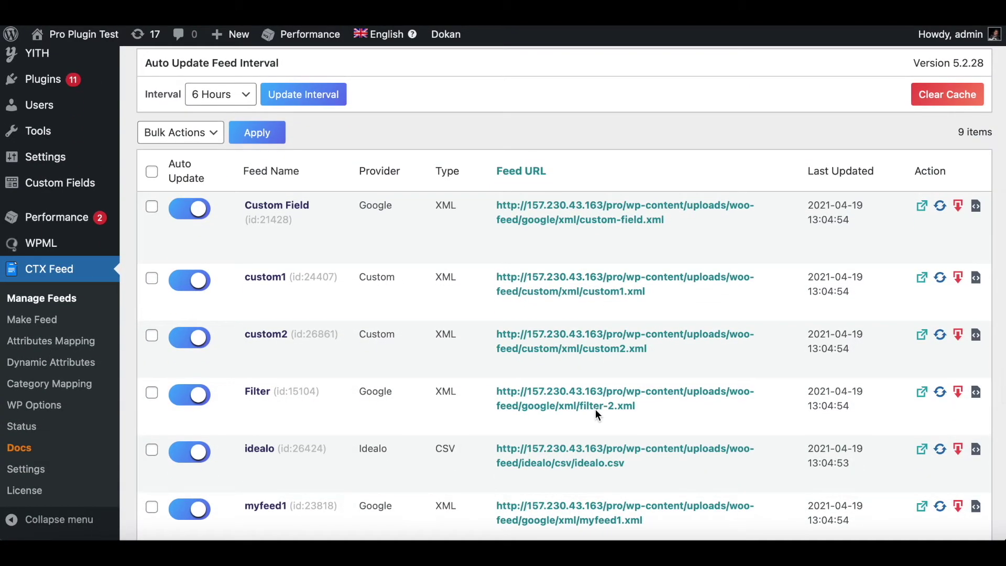
scroll(595, 408, down, 6)
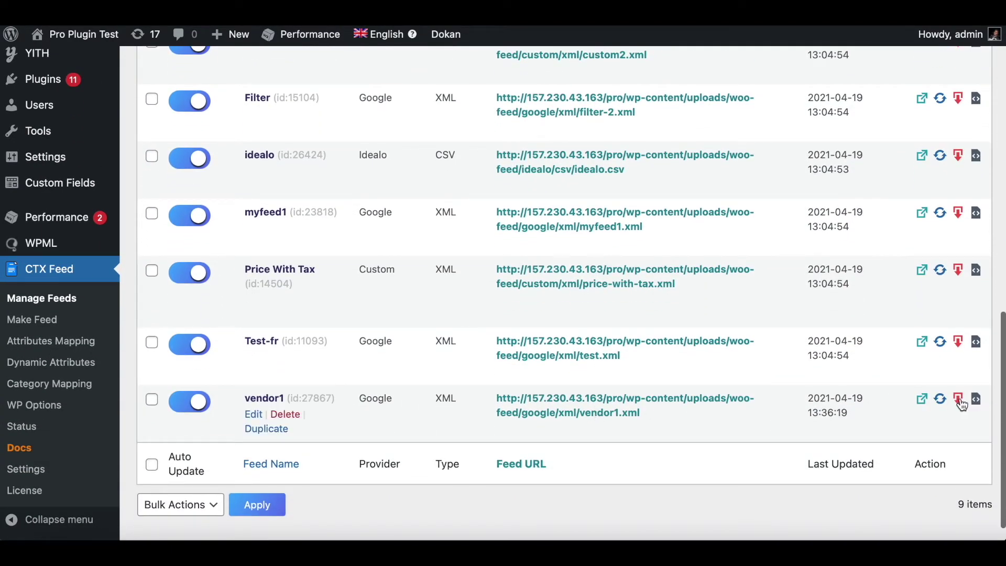
Open vendor1's XML output and check the Winter hoodie product titles
click(959, 398)
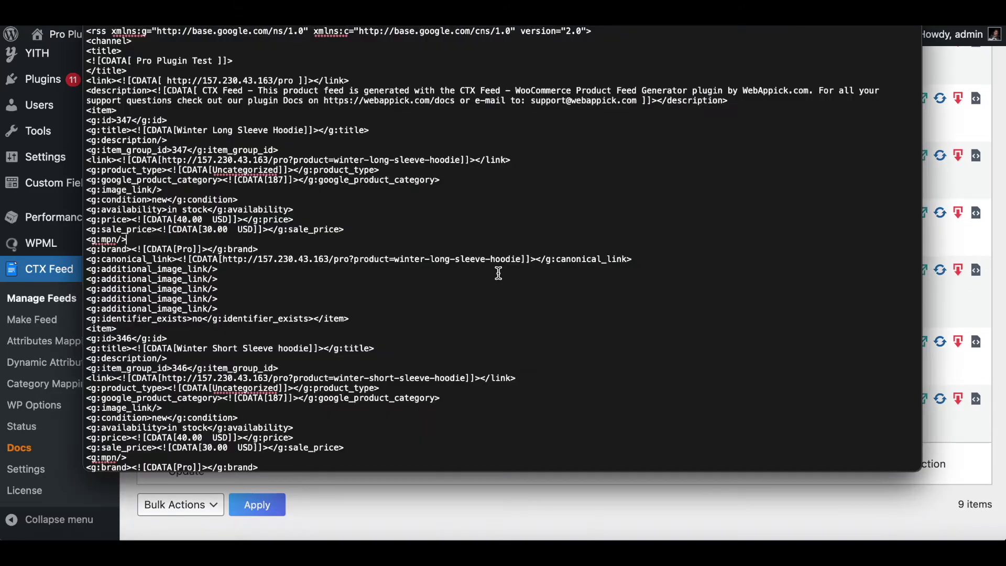
scroll(351, 175, down, 1)
scroll(314, 172, up, 1)
drag(177, 129, 312, 129)
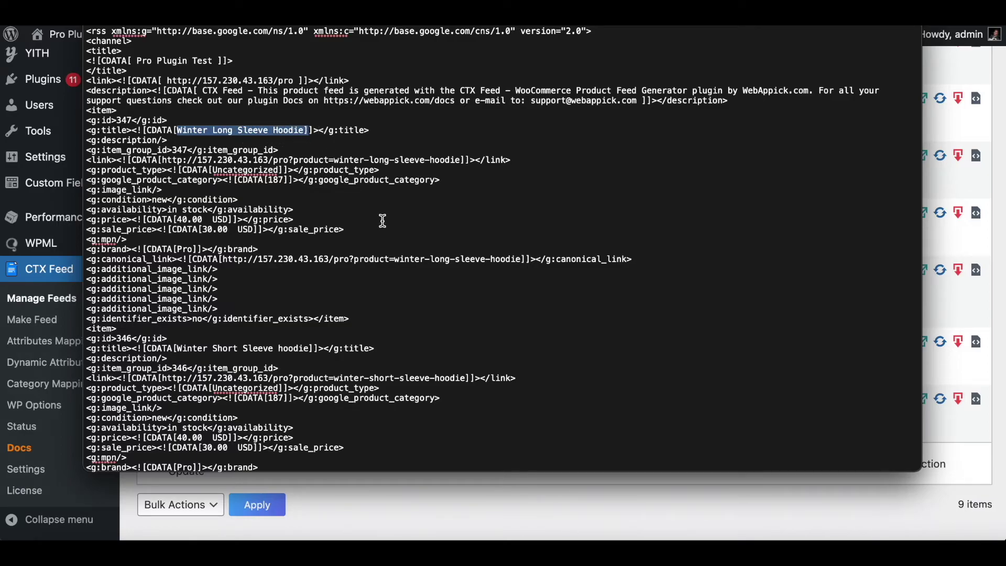
scroll(382, 221, down, 1)
scroll(383, 220, down, 5)
drag(176, 261, 313, 270)
scroll(353, 347, down, 5)
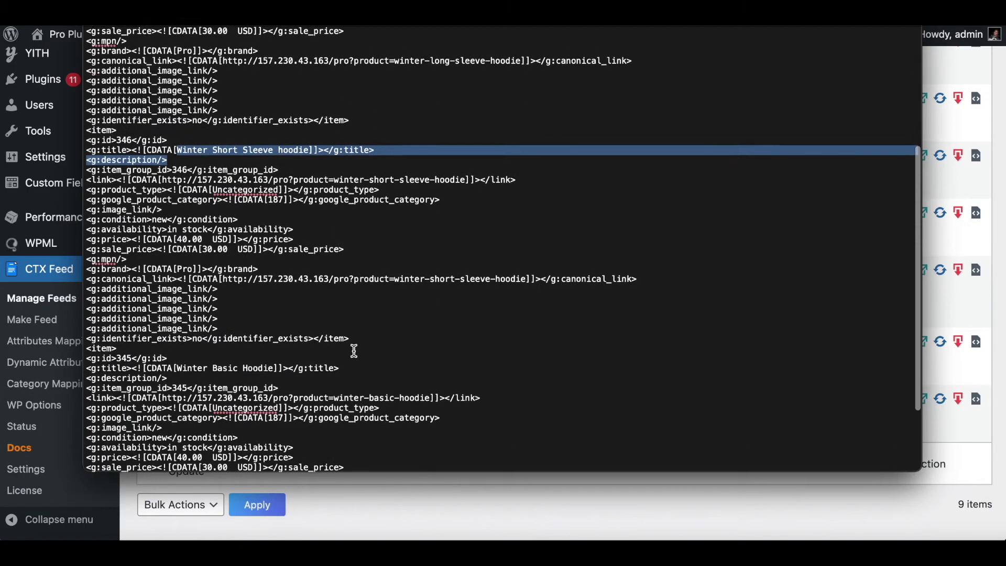
scroll(294, 337, down, 3)
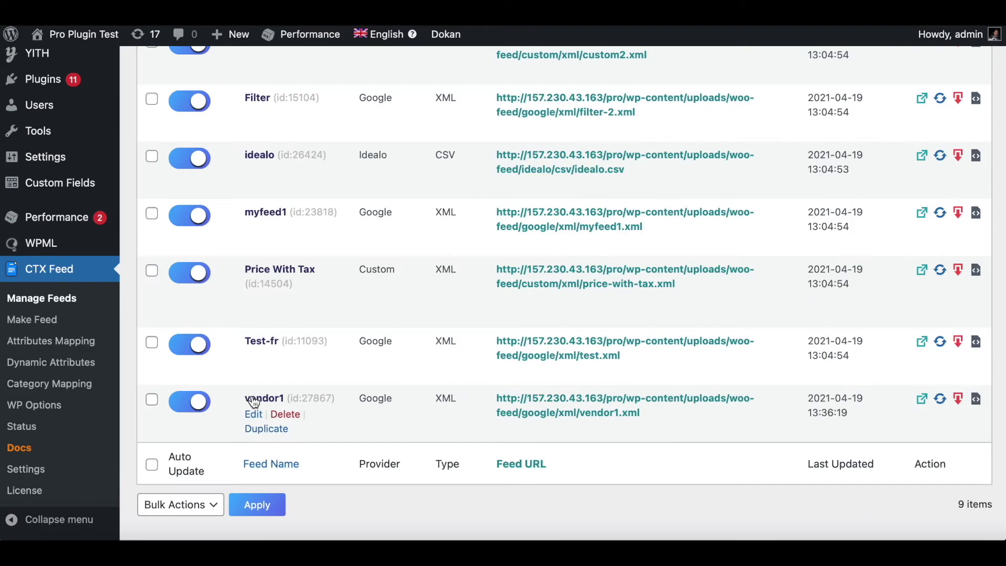
Edit the vendor1 feed and change its file name to vendor2
click(253, 401)
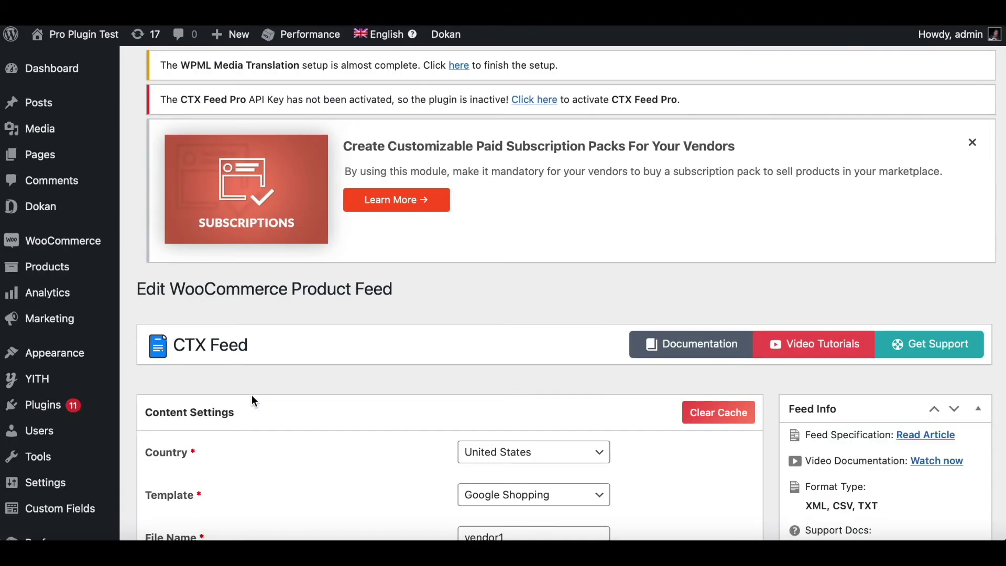
scroll(600, 273, down, 3)
scroll(600, 273, down, 1)
click(534, 295)
key(BackSpace)
Replace vendor store1 with store2 in the feed and regenerate it
scroll(520, 375, down, 6)
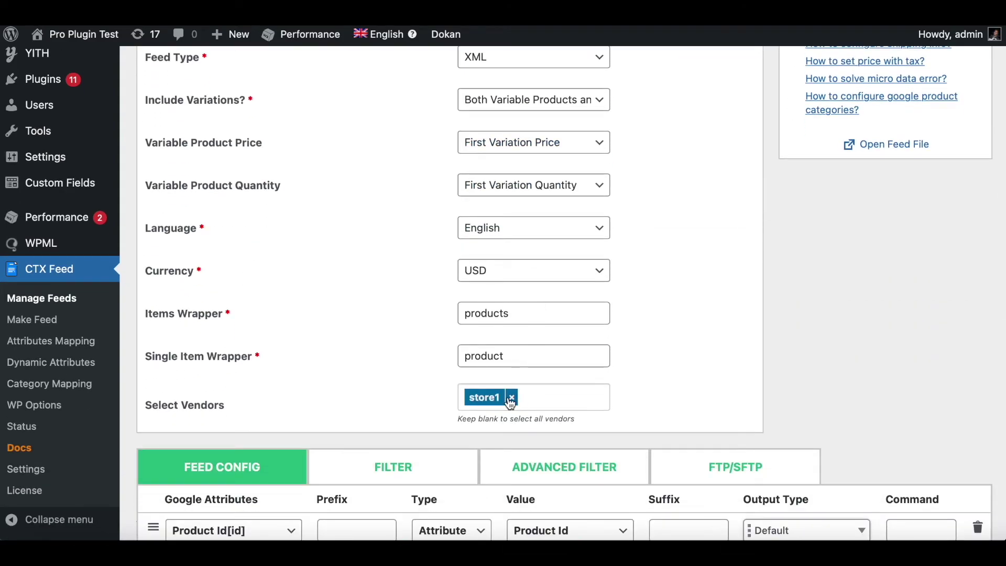
click(511, 398)
click(486, 447)
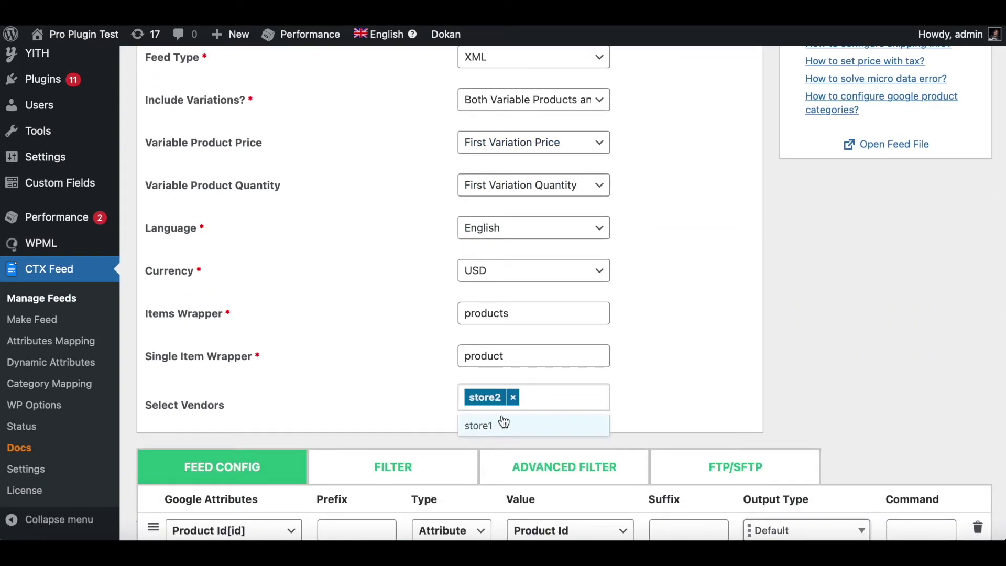
click(482, 427)
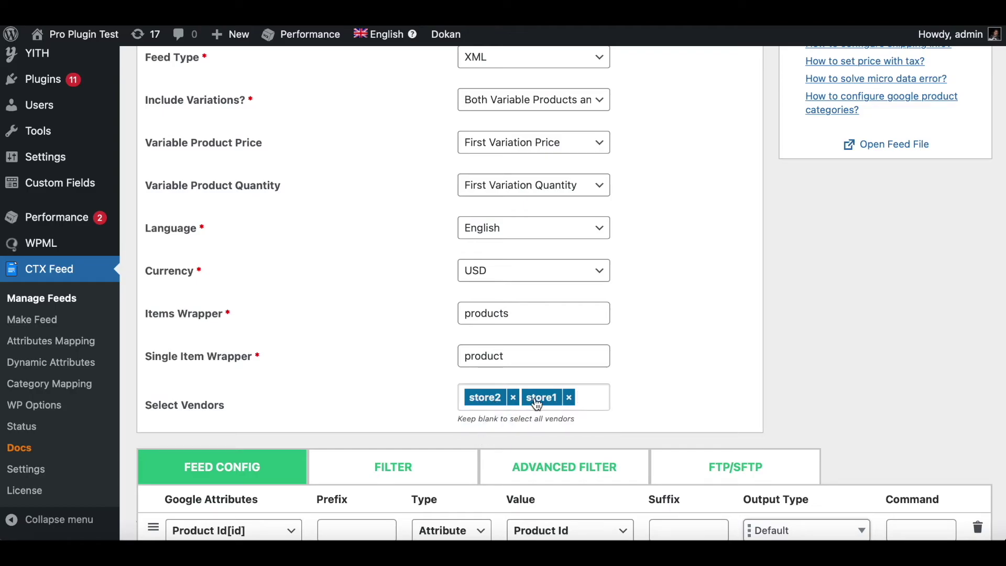
click(570, 398)
click(760, 338)
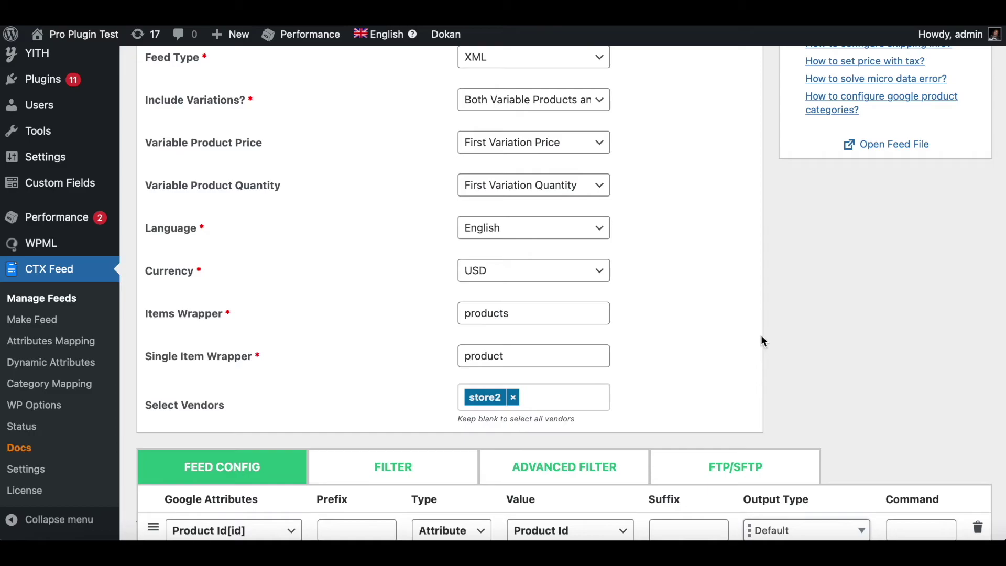
scroll(762, 339, down, 4)
scroll(761, 334, down, 10)
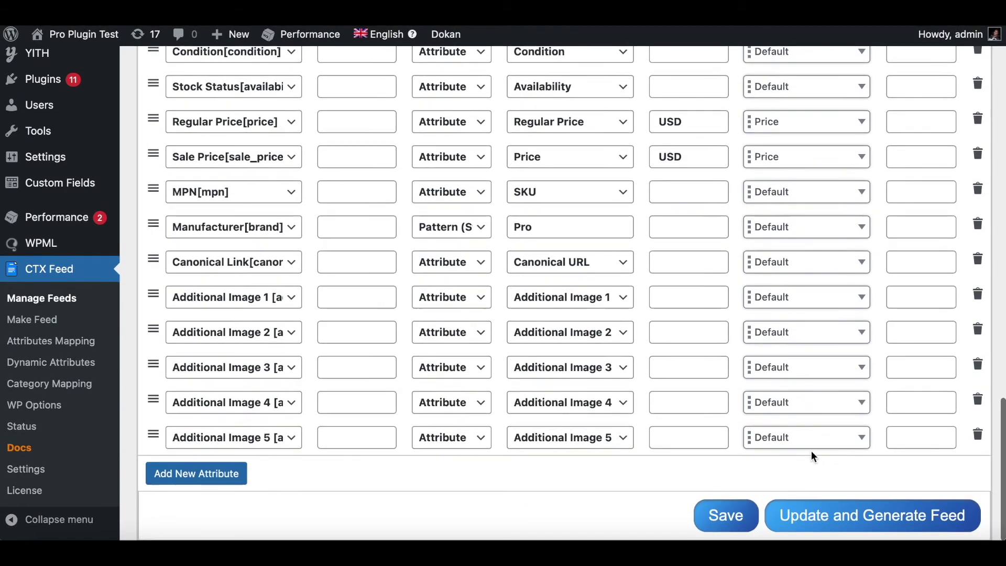
click(817, 513)
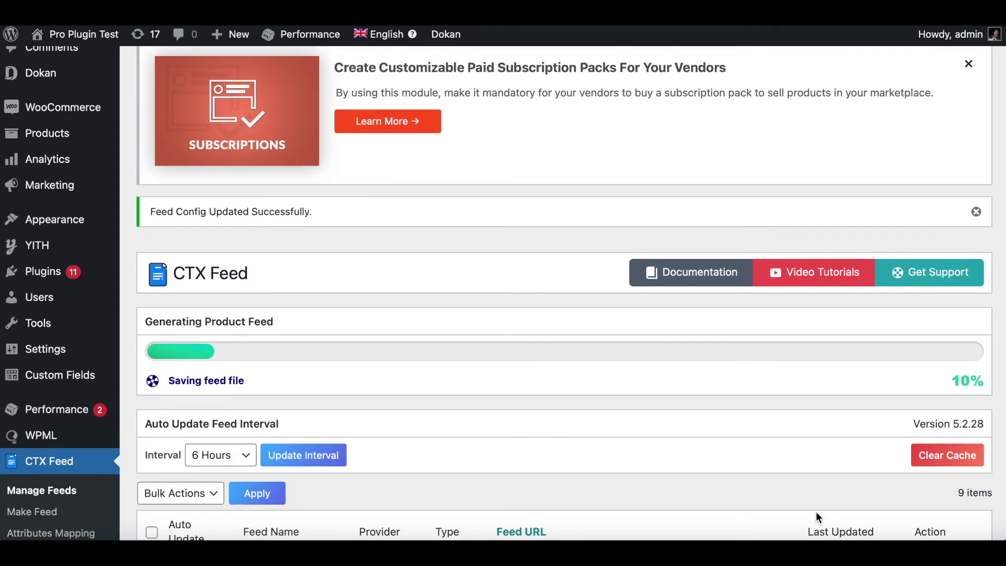
Open the vendor2 feed's XML and confirm it lists only Ladies Shoes
scroll(815, 512, down, 12)
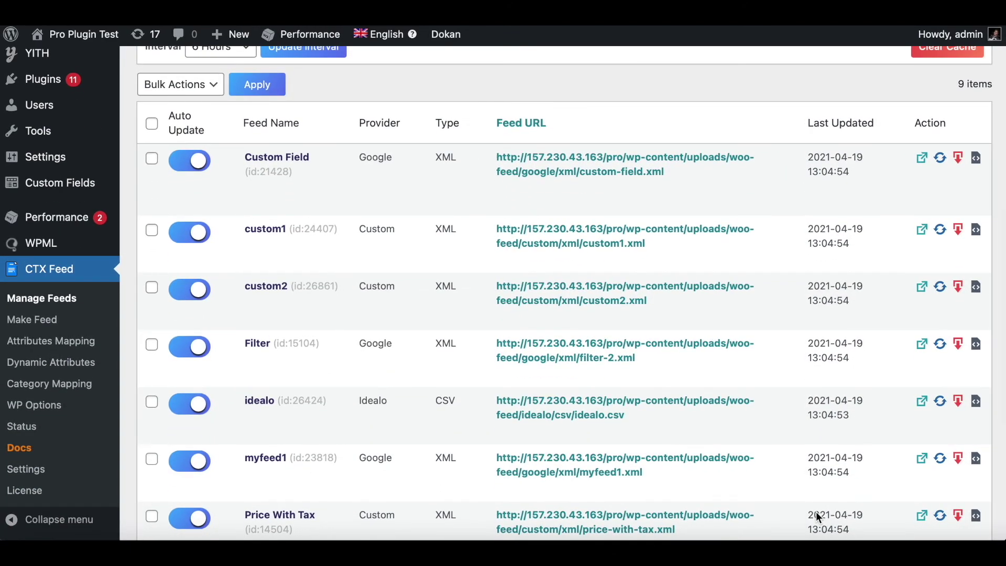
scroll(815, 511, down, 2)
click(959, 371)
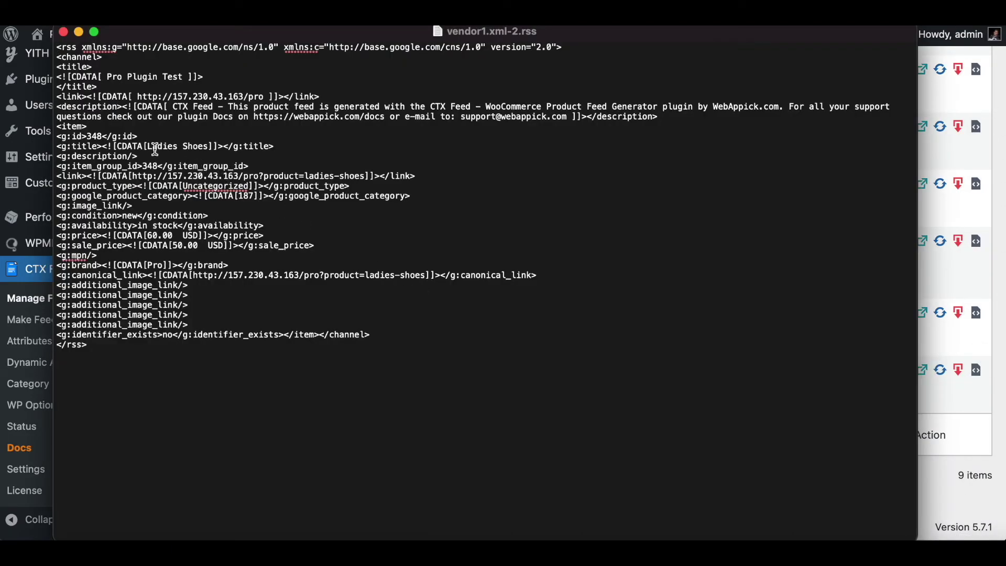
drag(148, 145, 211, 147)
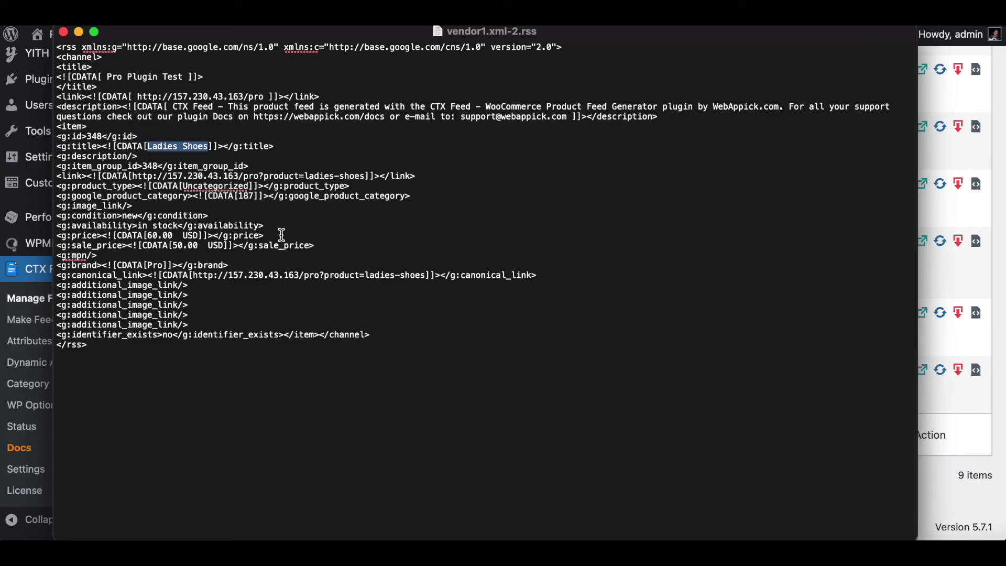